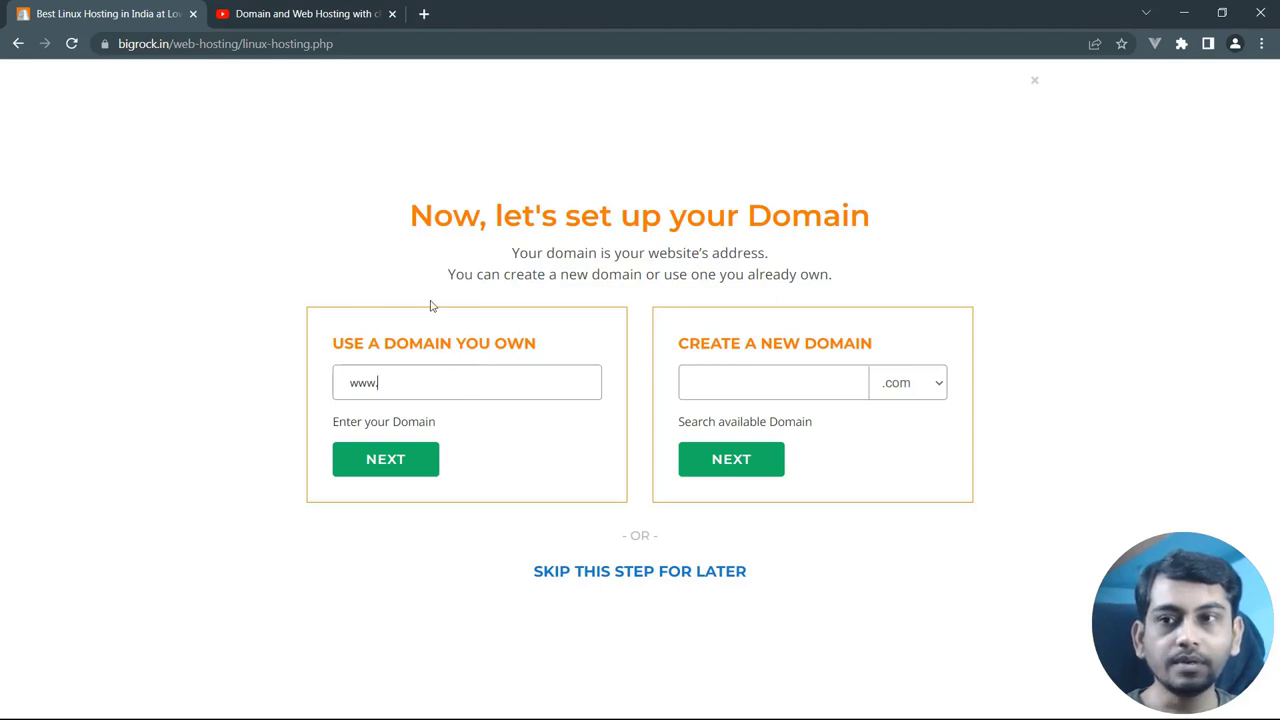
Show the related domain-buying video playlist
click(302, 10)
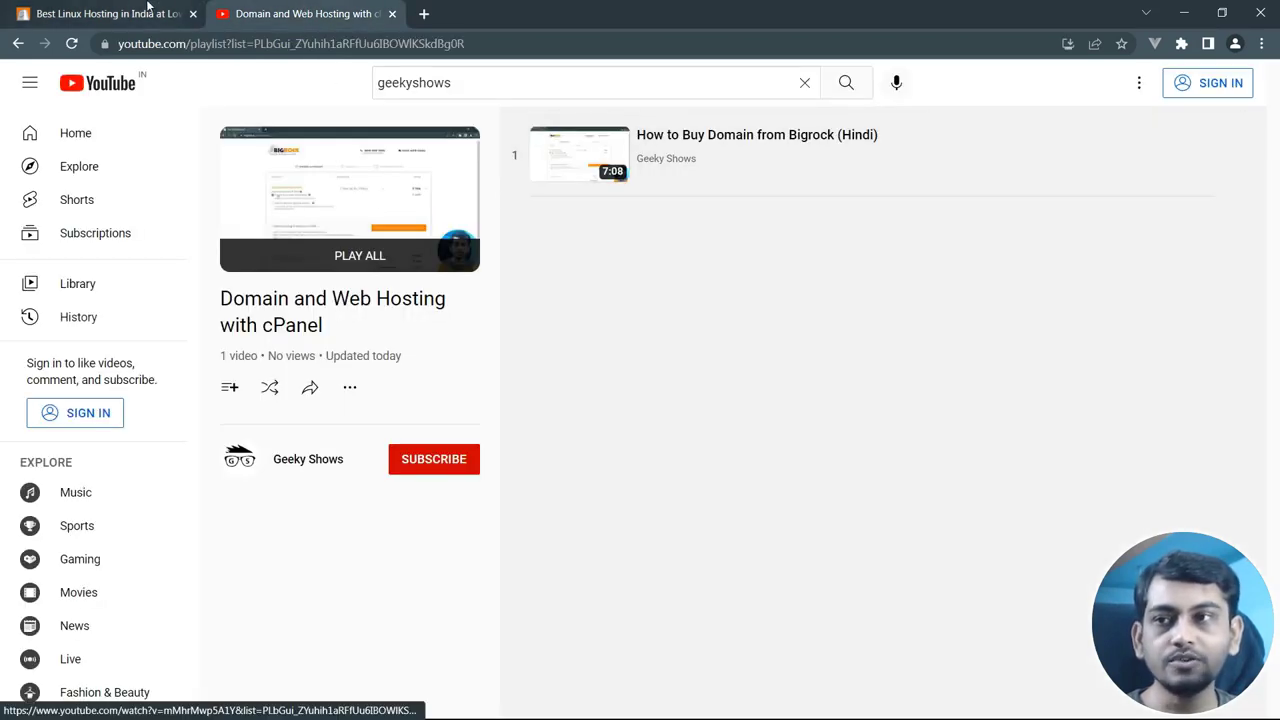
Enter the already-owned domain in 'Use a domain you own' and continue to the order summary
key(ctrl+shift+Tab)
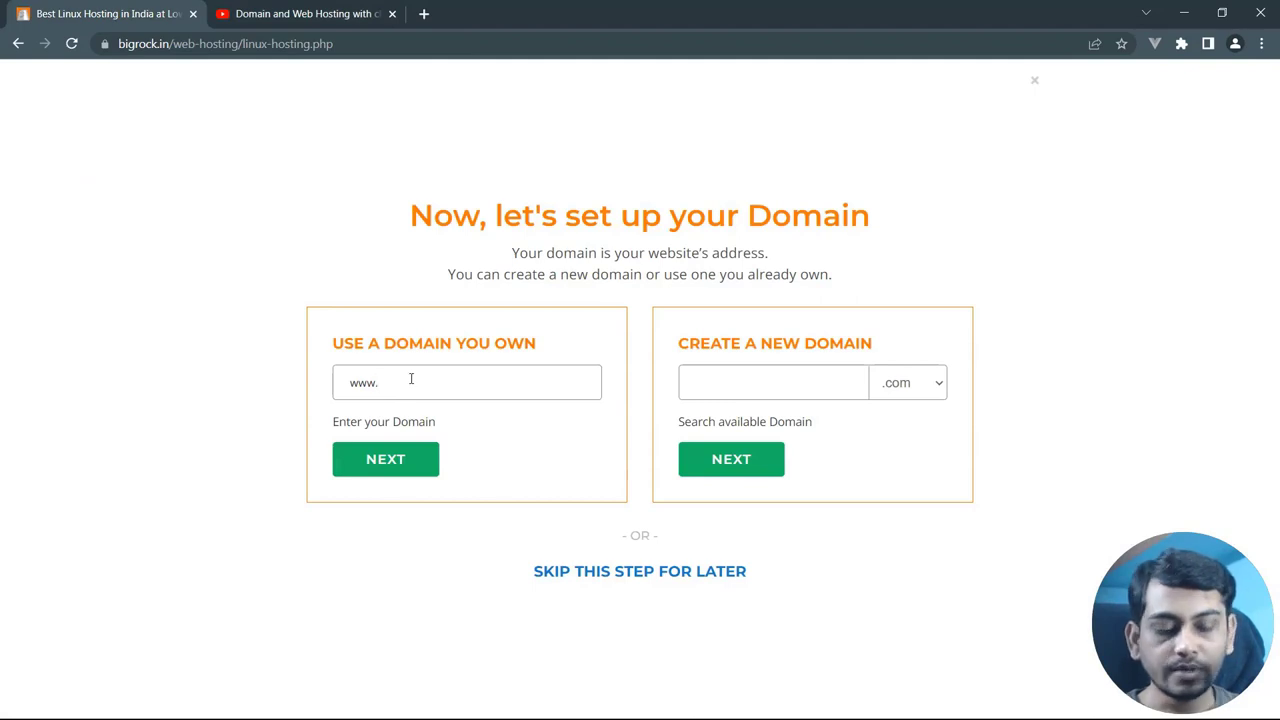
text(namkumari)
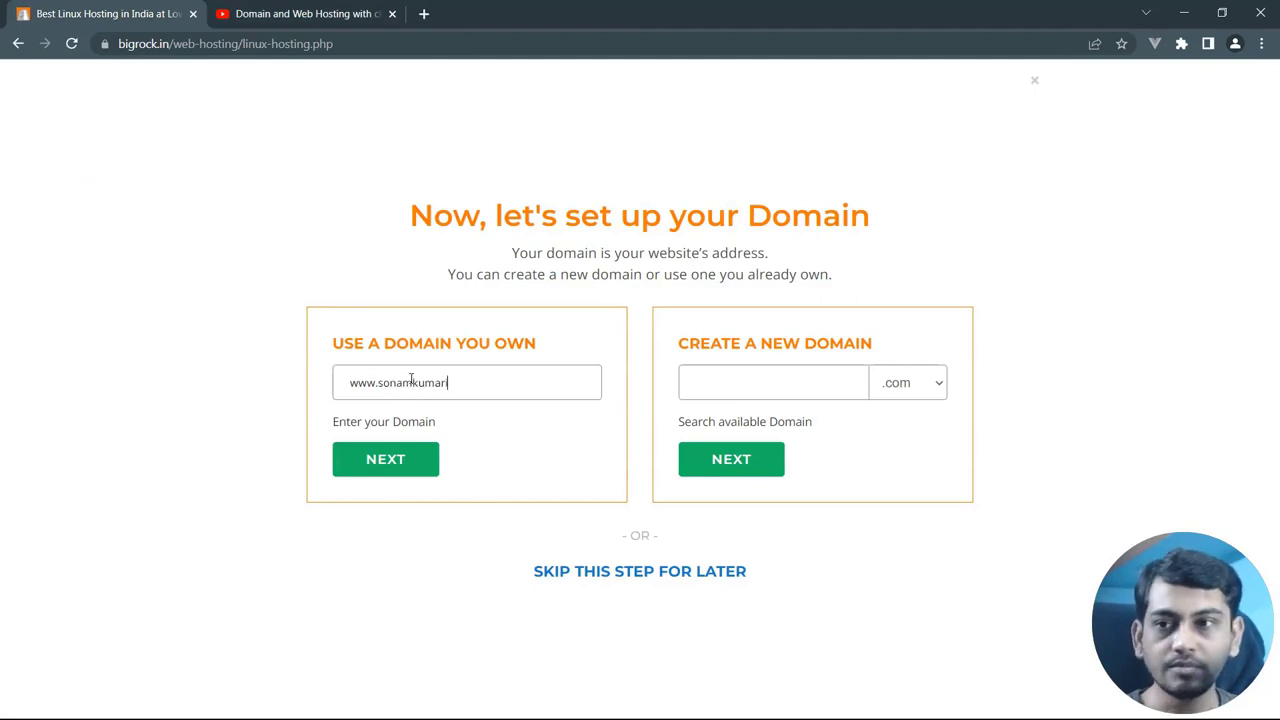
text(.com)
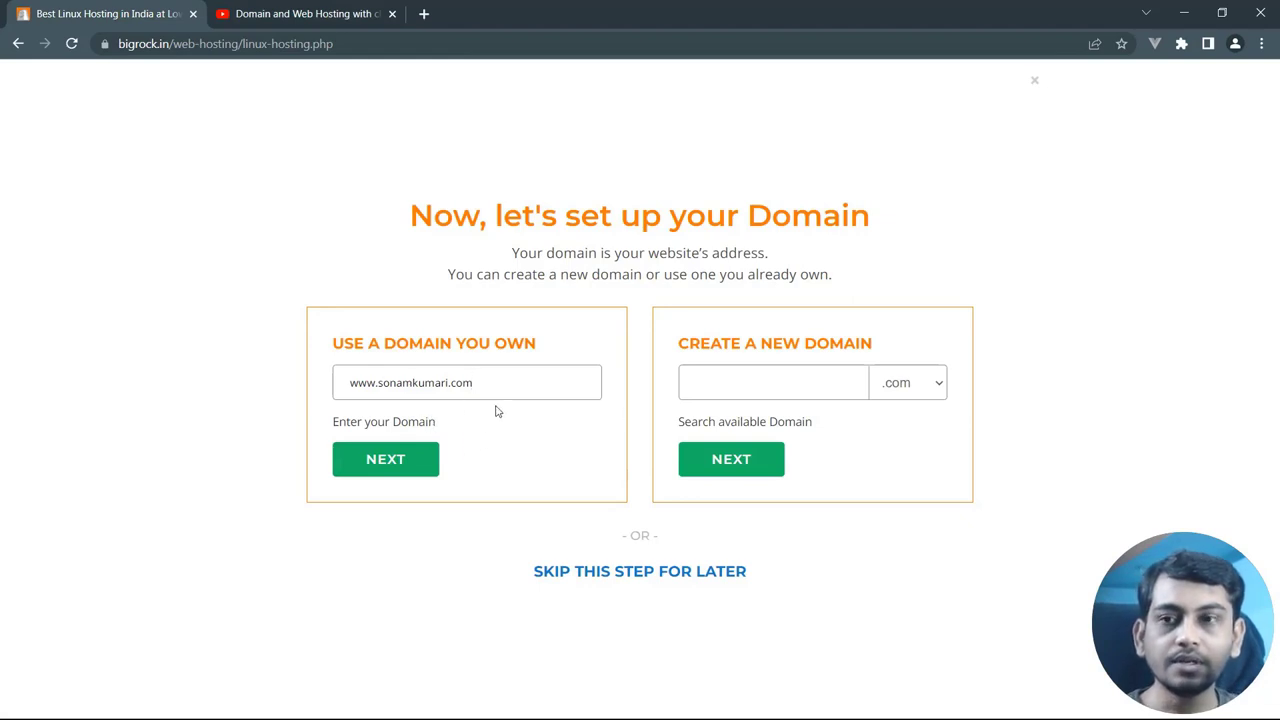
click(747, 385)
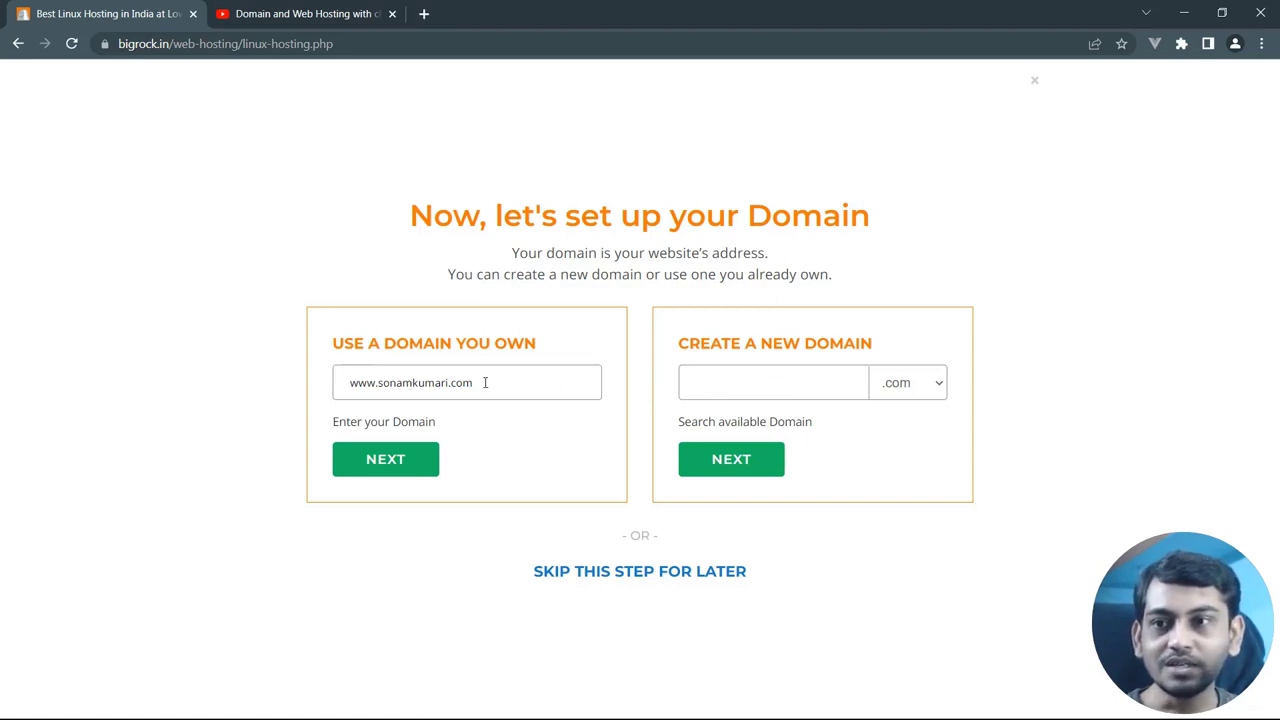
drag(405, 383, 522, 385)
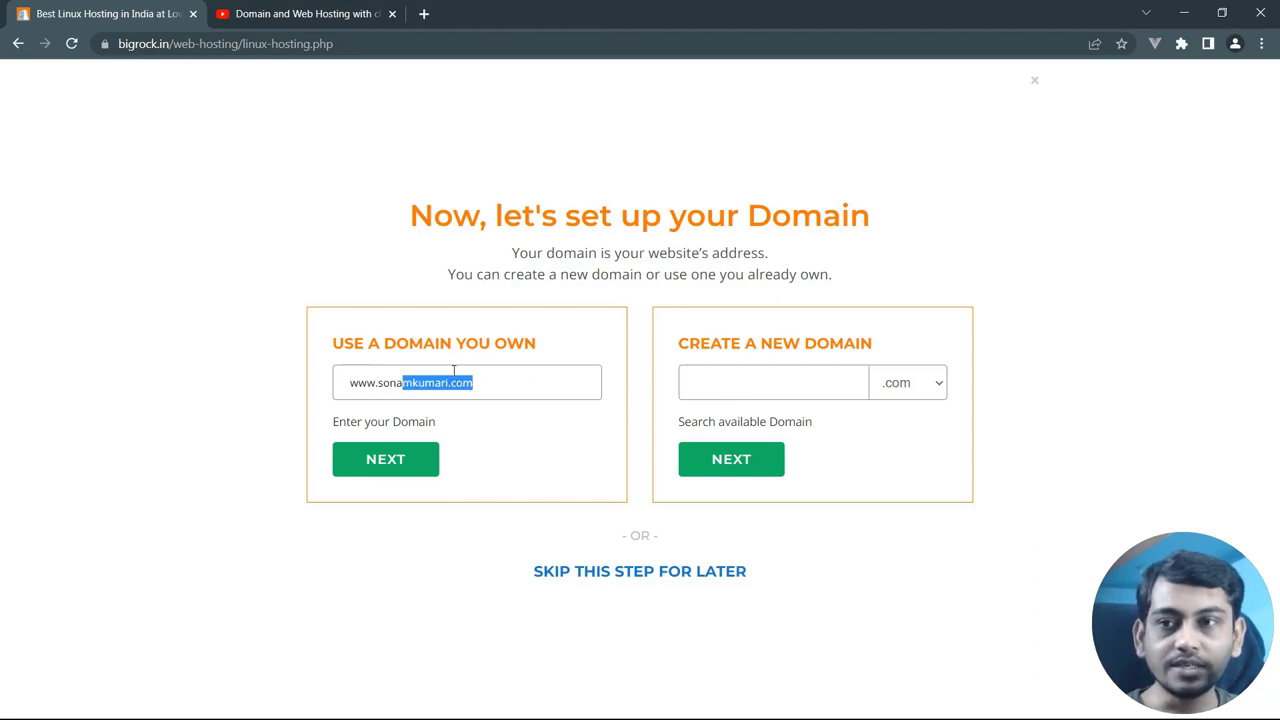
click(531, 378)
drag(499, 386, 345, 384)
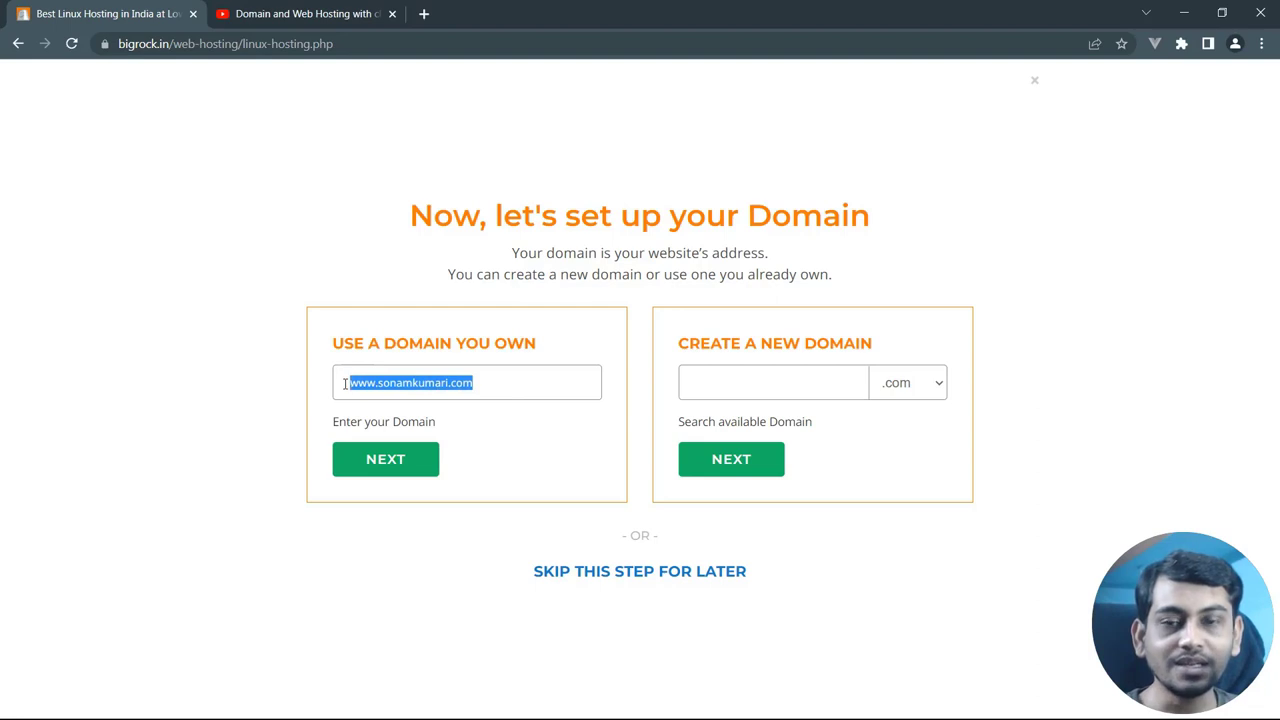
click(519, 347)
drag(501, 384, 403, 383)
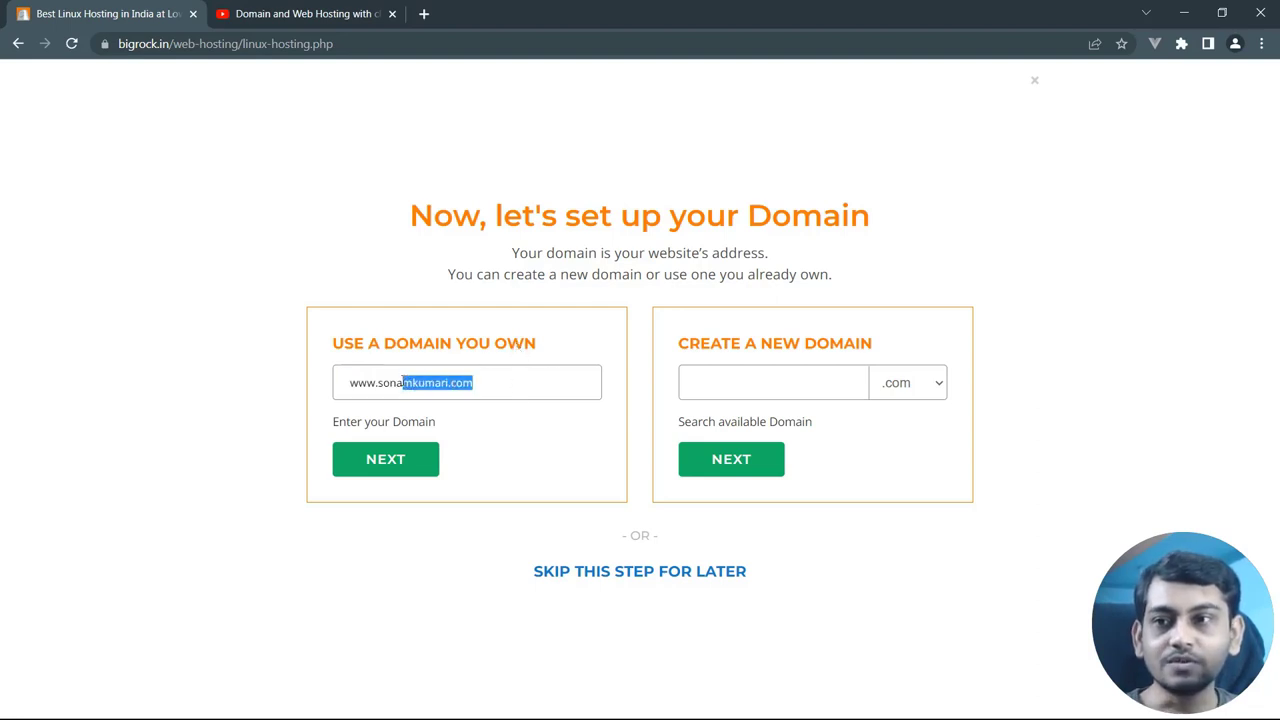
click(412, 458)
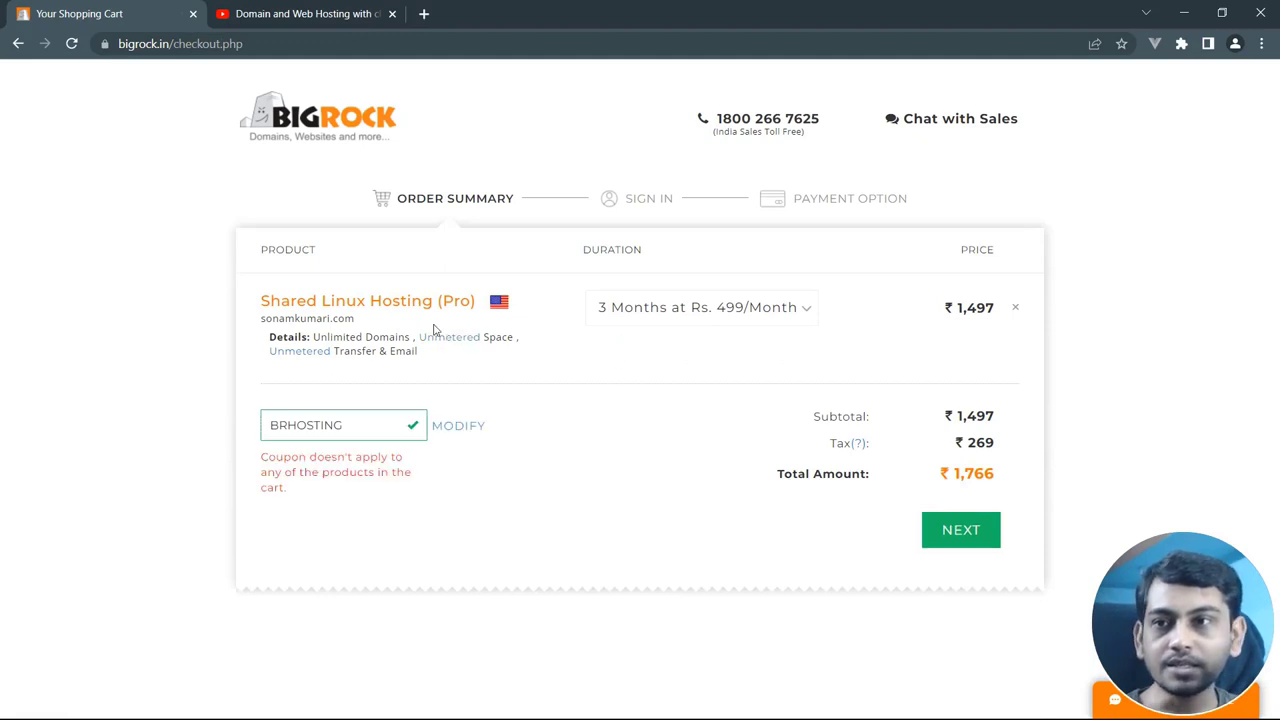
Check the Shared Linux Hosting (Pro) plan, ₹1,766 total and BRHOSTING coupon, then proceed to sign-in
drag(289, 305, 465, 306)
click(590, 343)
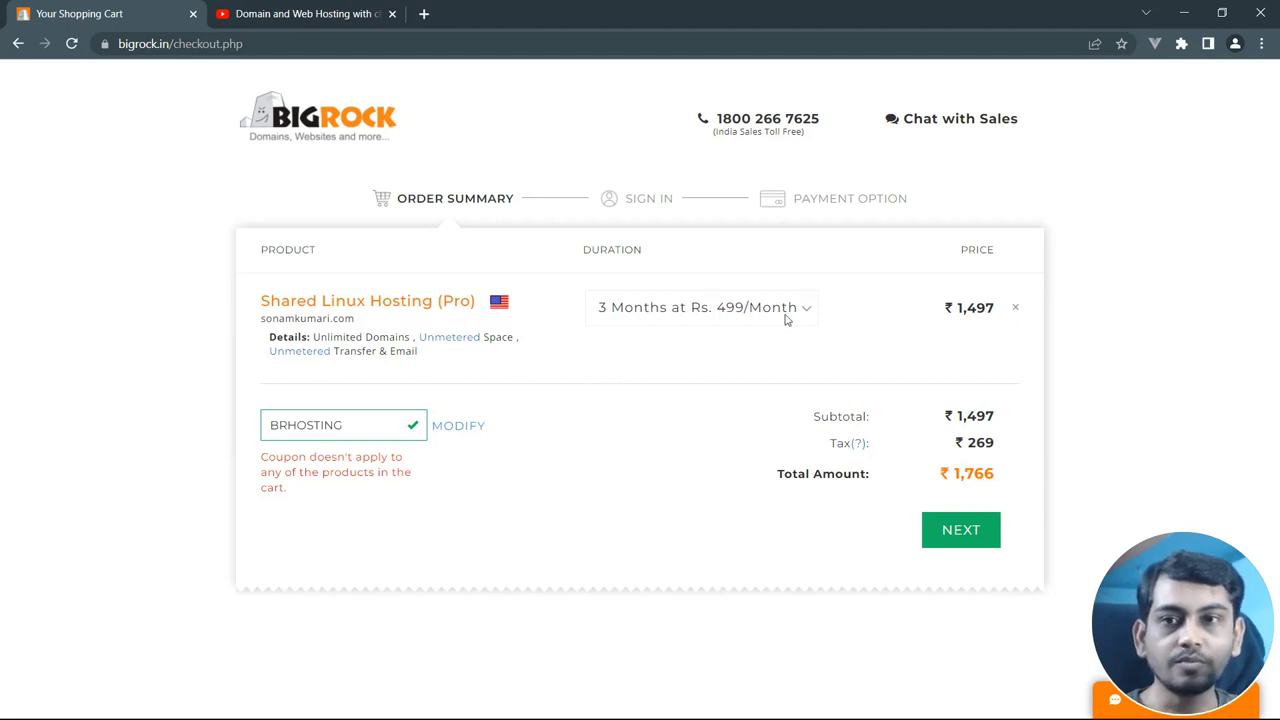
double_click(958, 478)
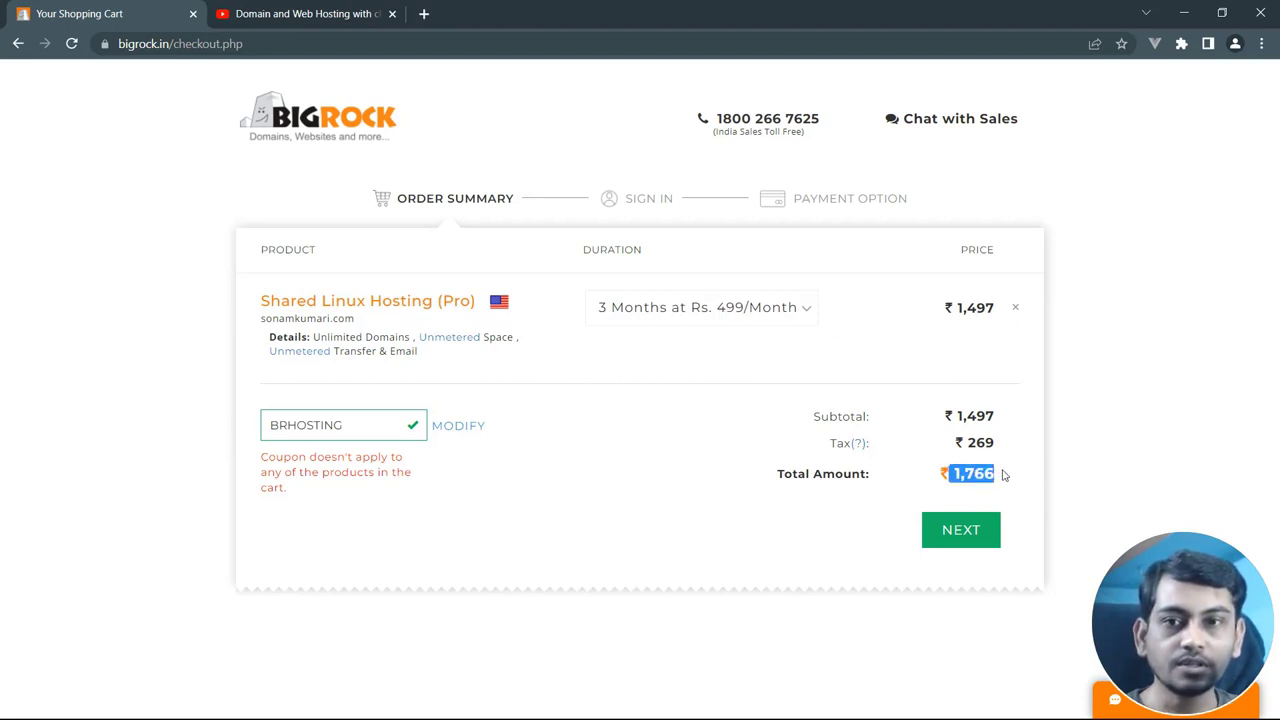
click(1090, 455)
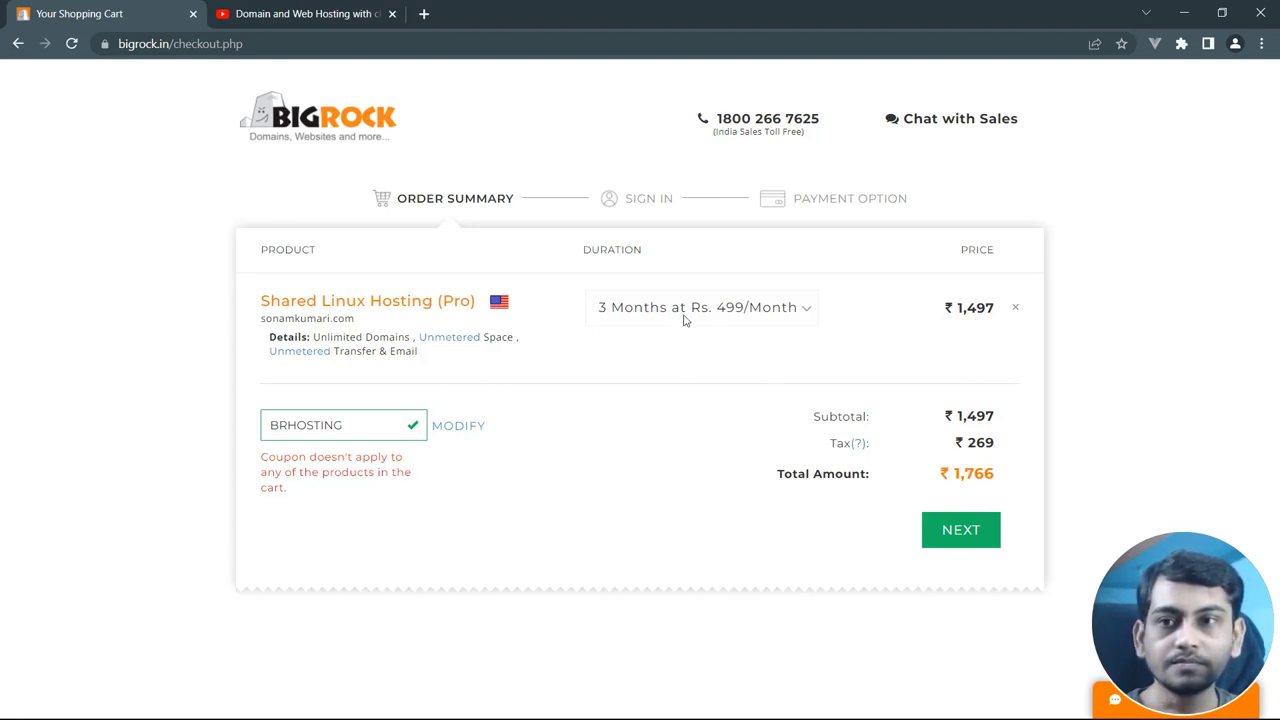
drag(348, 426, 267, 426)
click(330, 470)
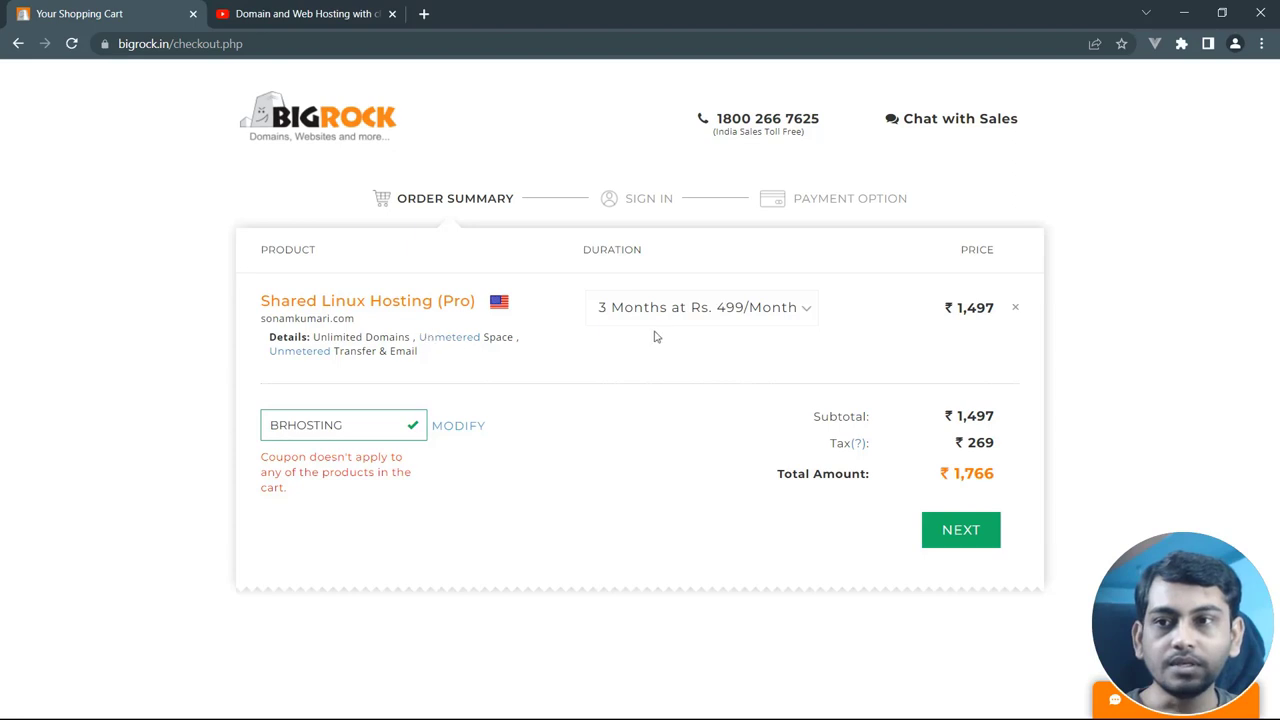
click(963, 533)
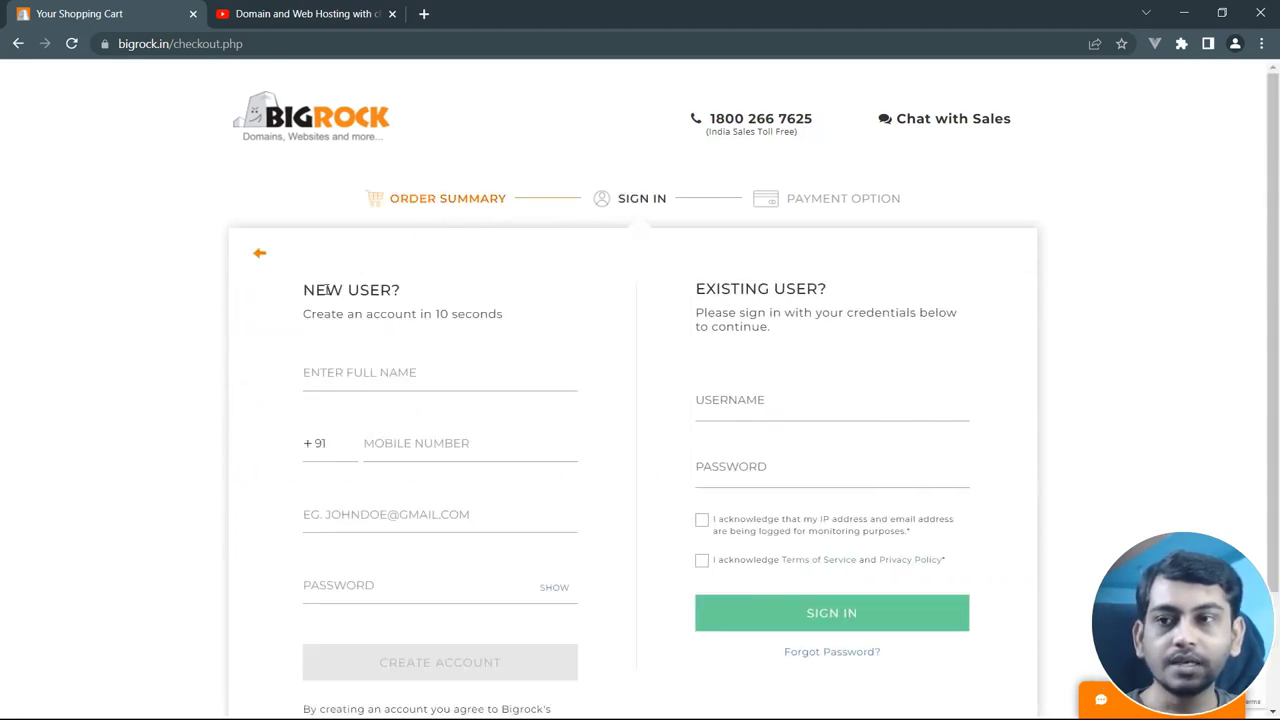
drag(316, 288, 440, 298)
click(483, 312)
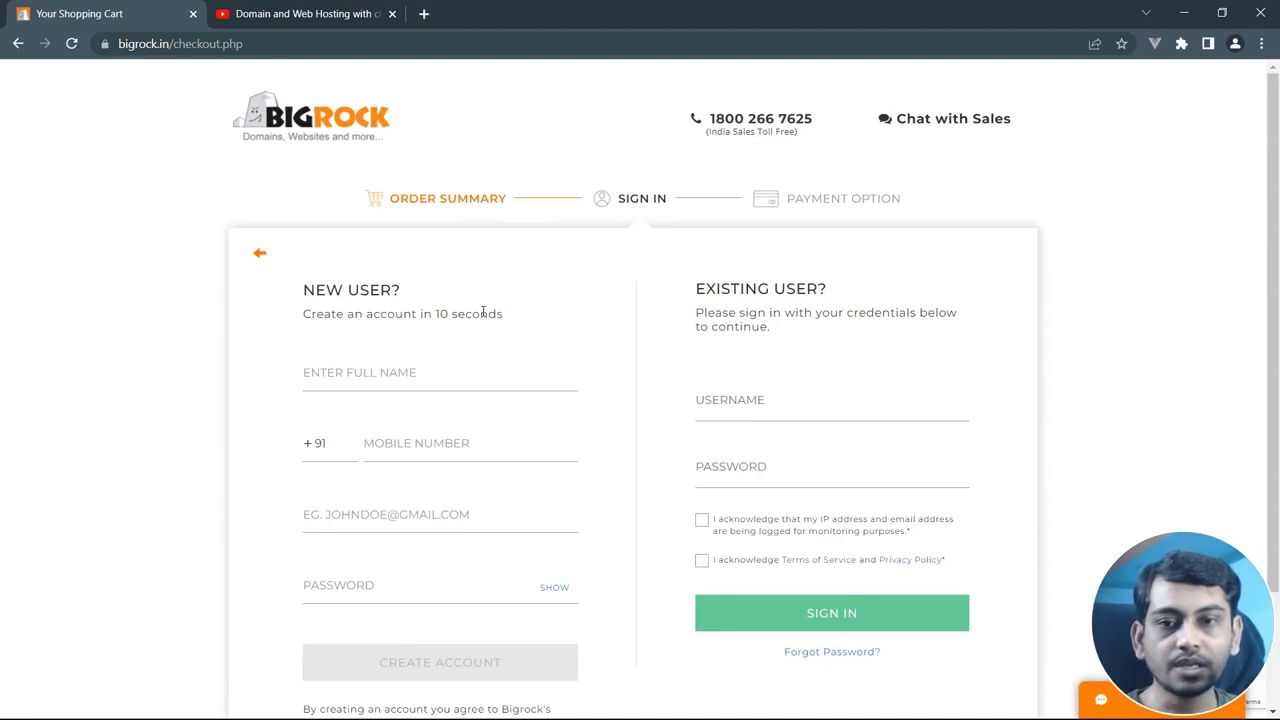
click(348, 374)
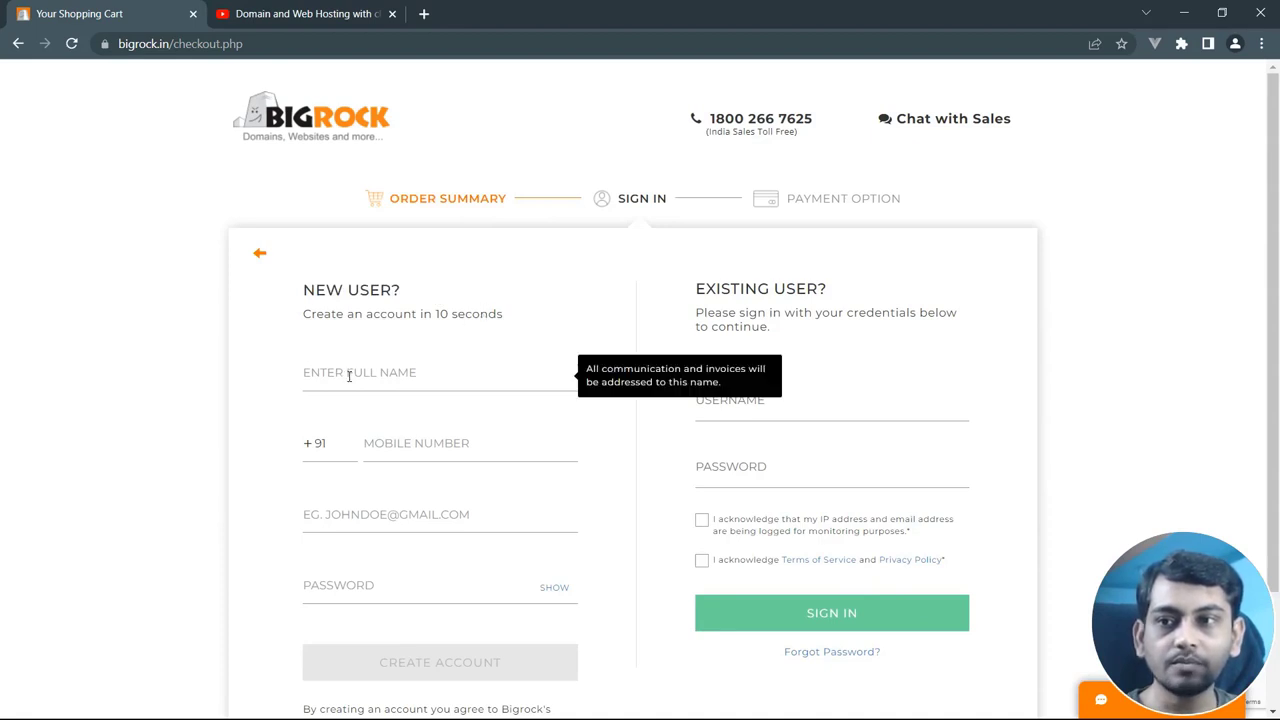
click(390, 446)
click(337, 510)
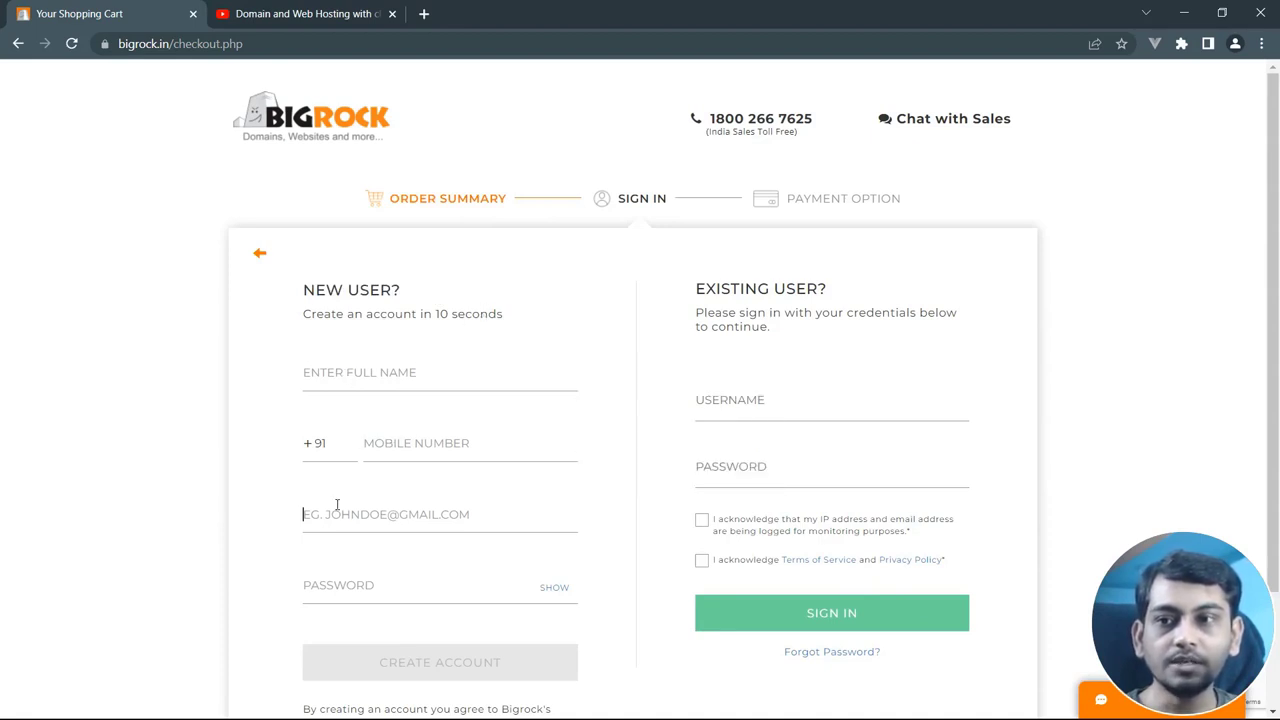
scroll(337, 504, down, 1)
click(350, 503)
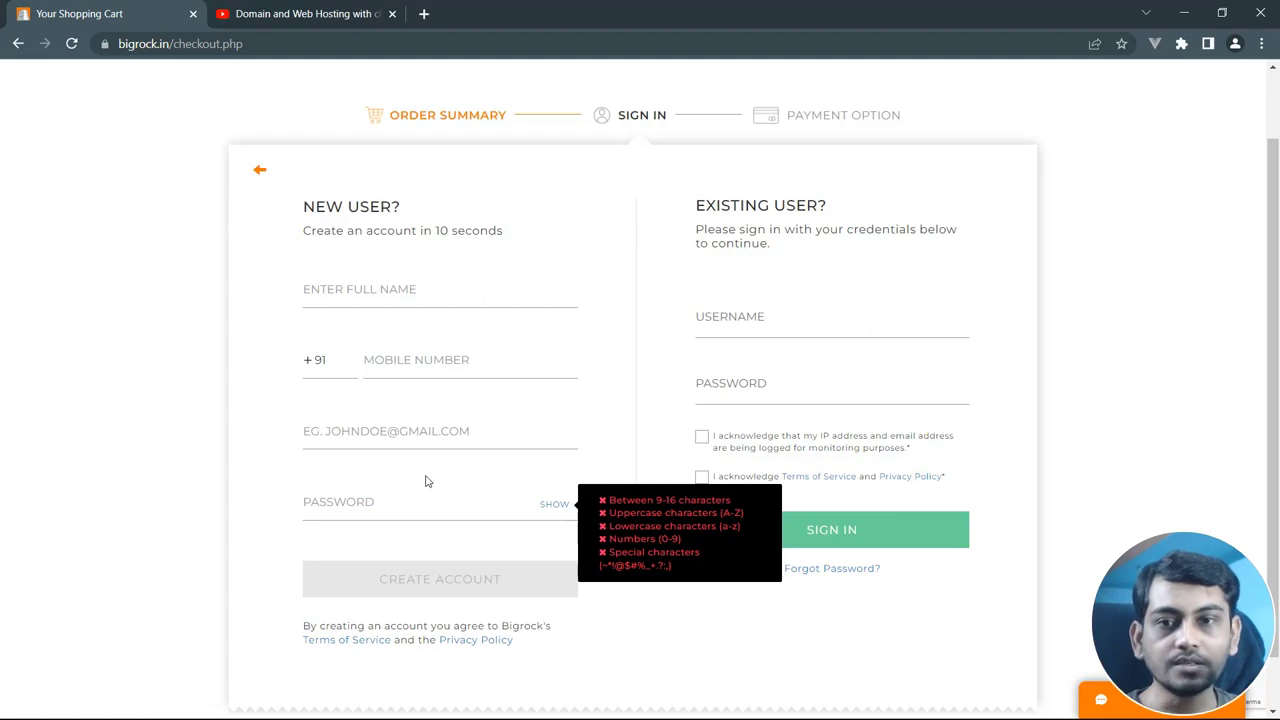
key(ctrl+Tab)
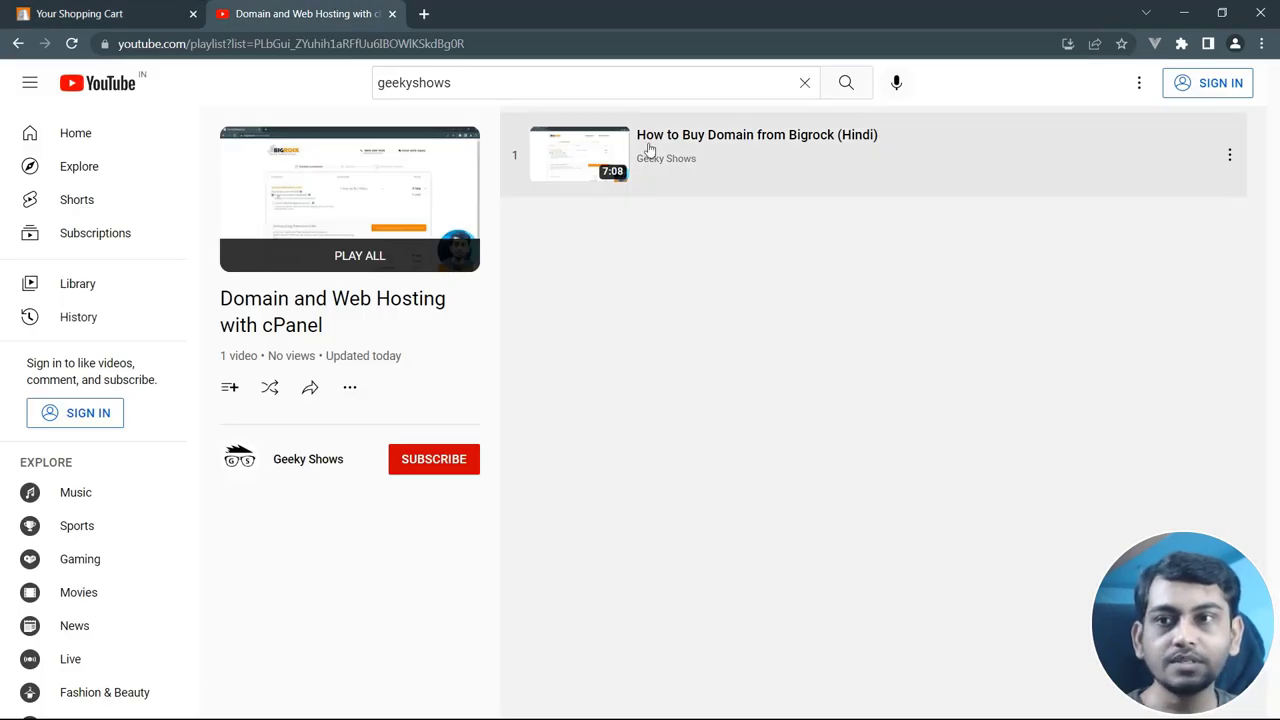
click(145, 13)
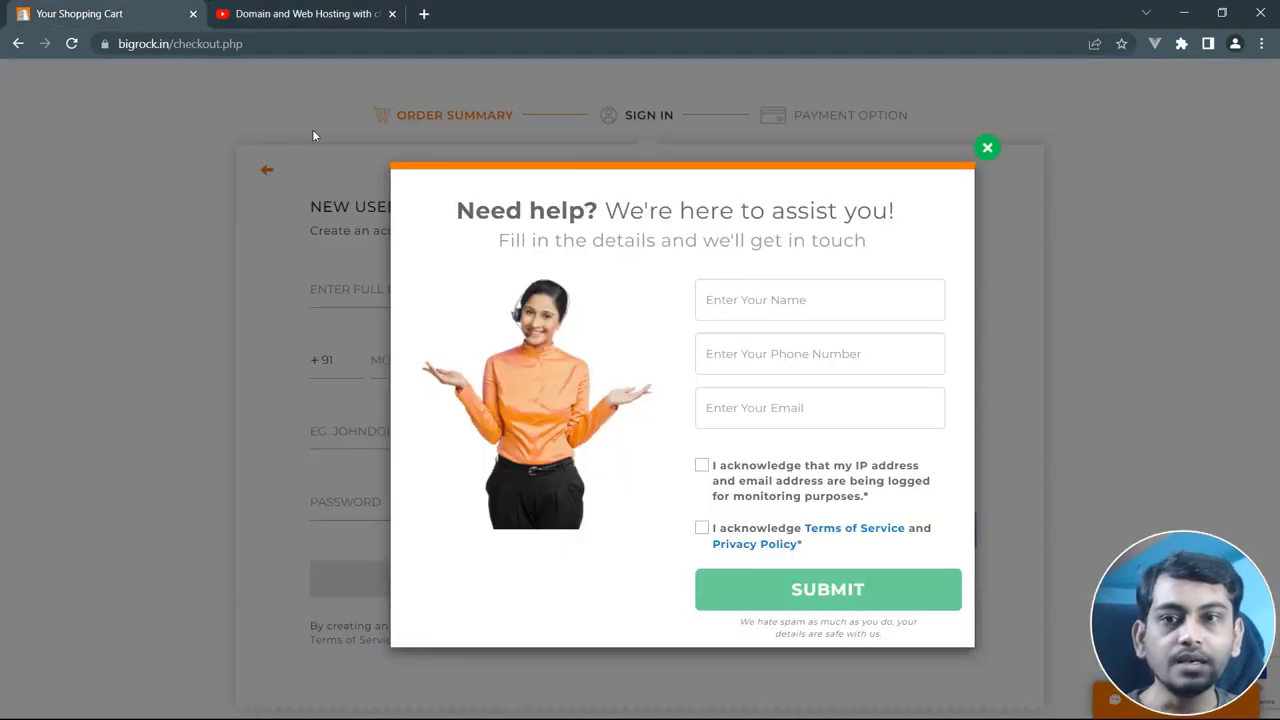
click(986, 150)
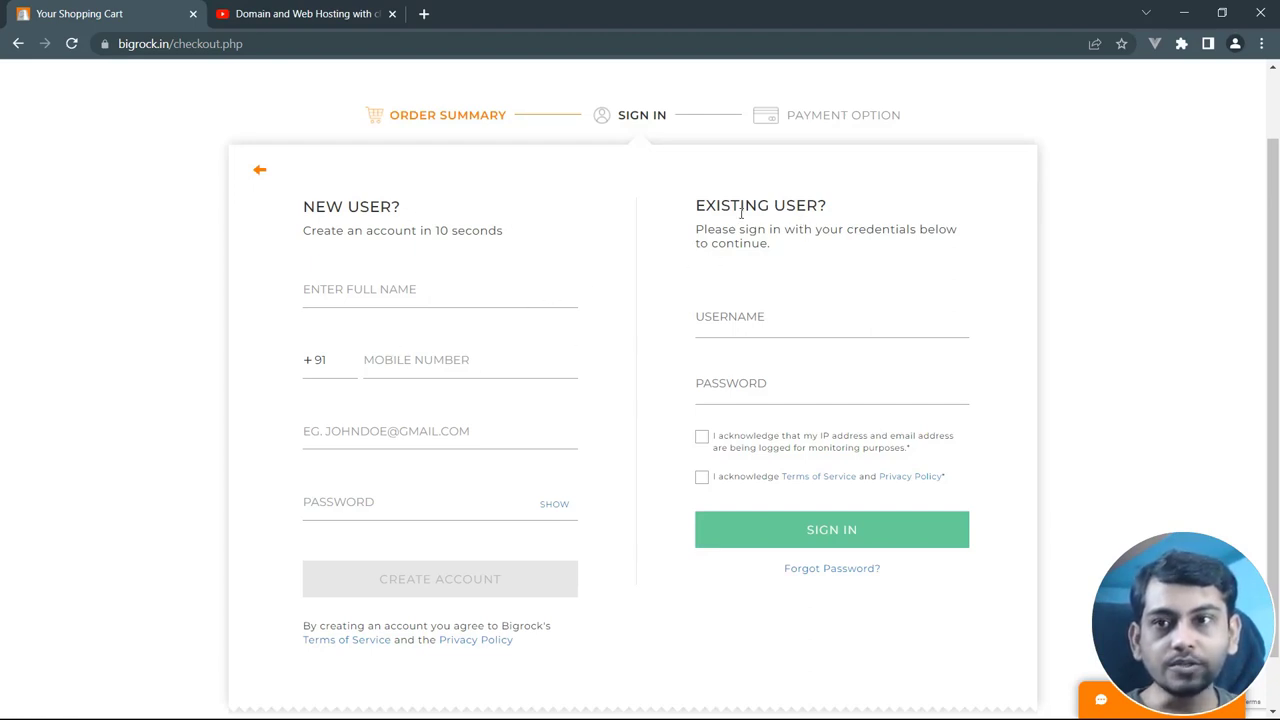
Enter the account's e-mail address as the Existing User username
drag(716, 205, 840, 209)
click(808, 235)
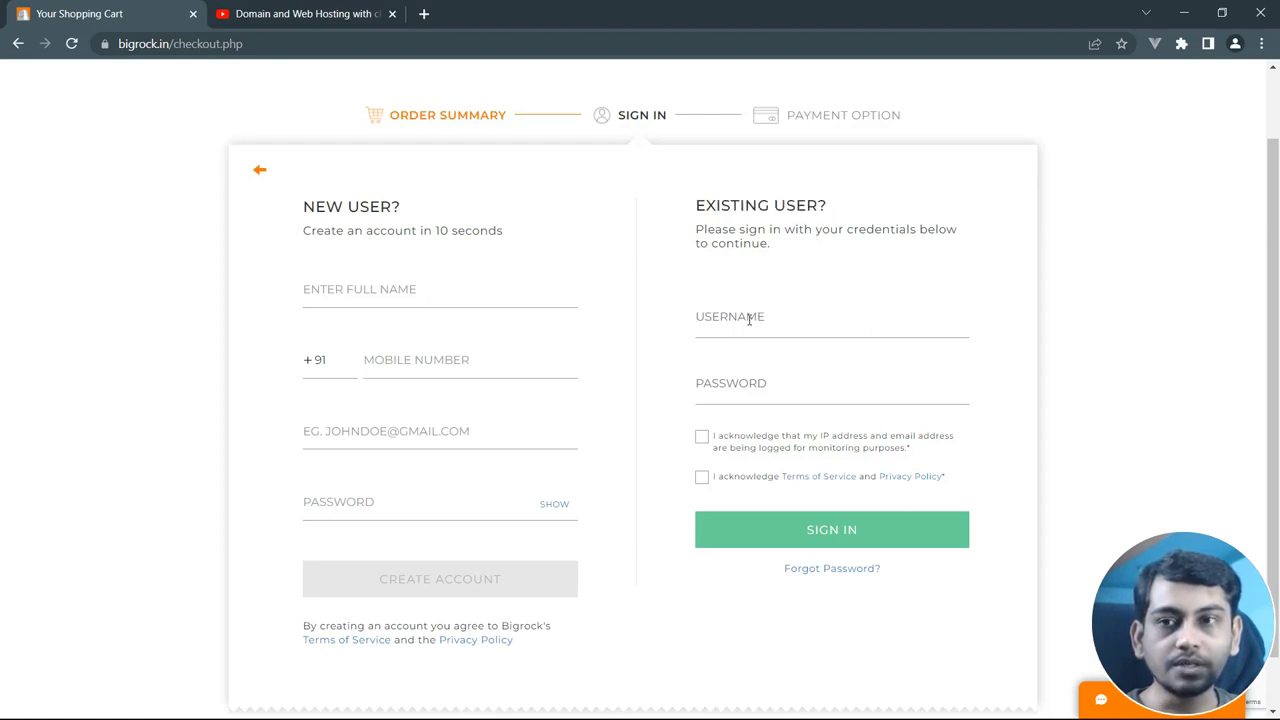
click(723, 380)
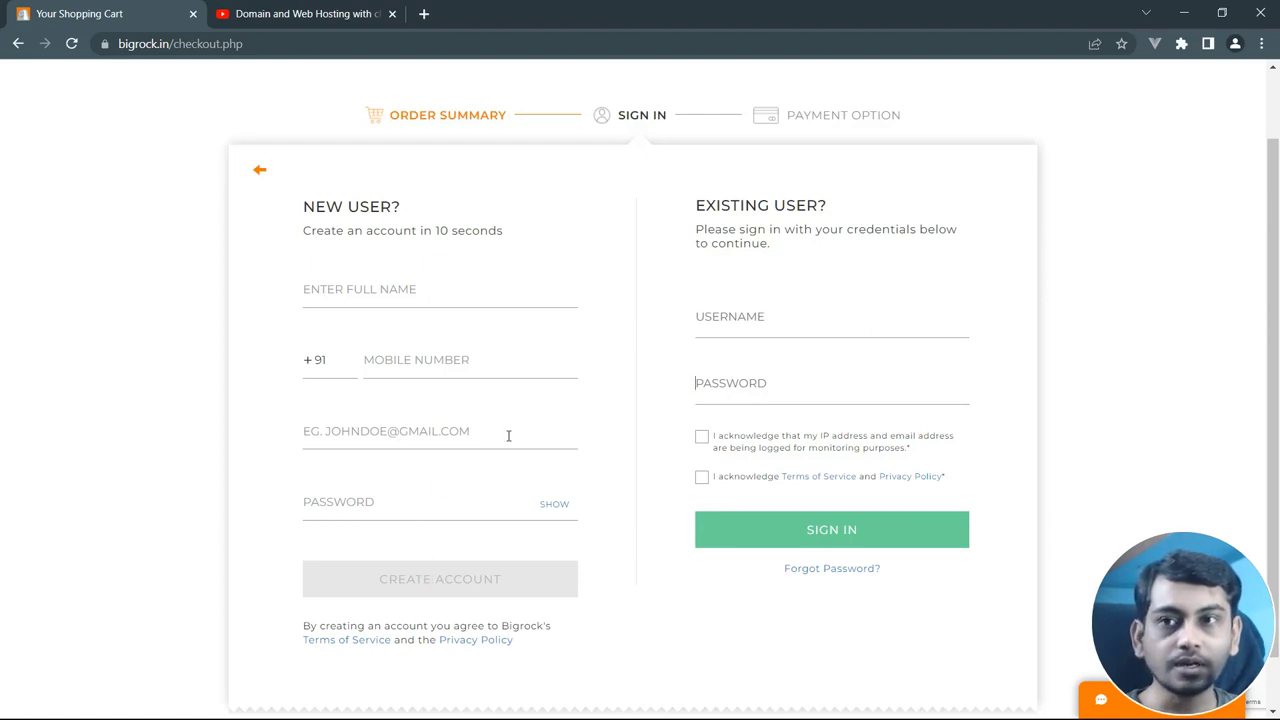
click(766, 320)
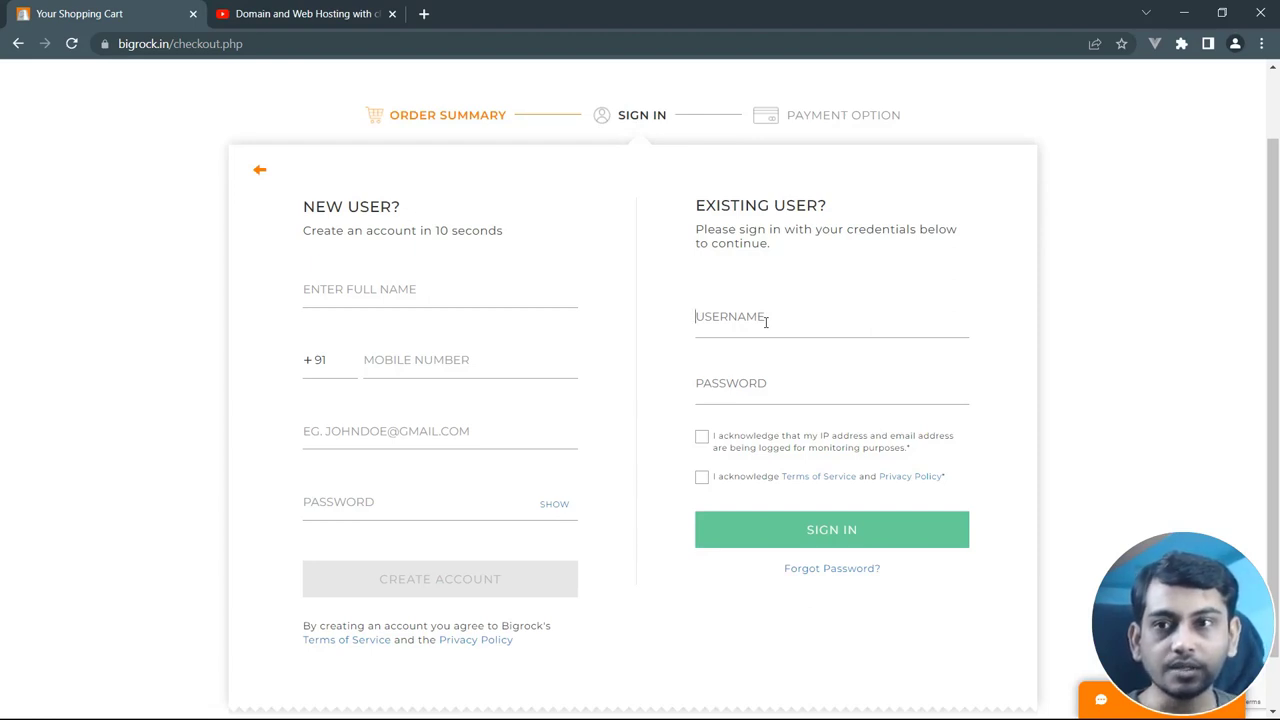
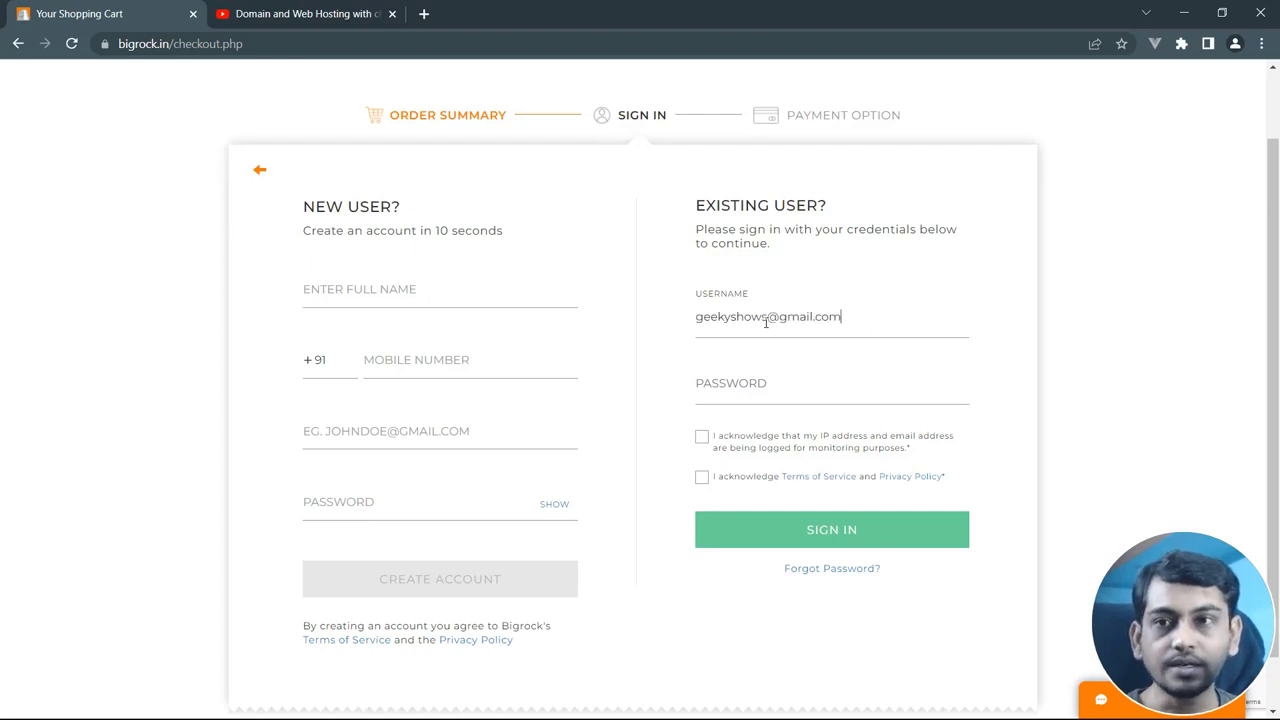
click(380, 10)
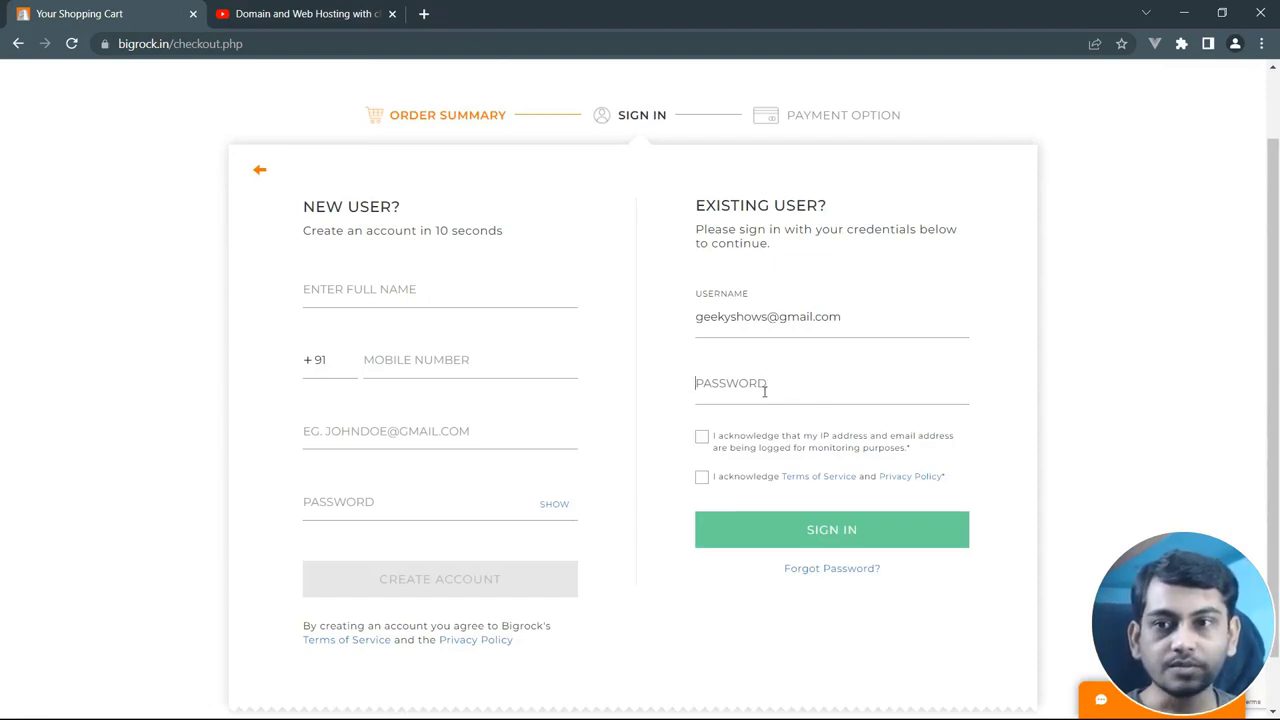
Type the account password, accept the IP-logging and terms acknowledgements, and sign in
click(764, 391)
text(••)
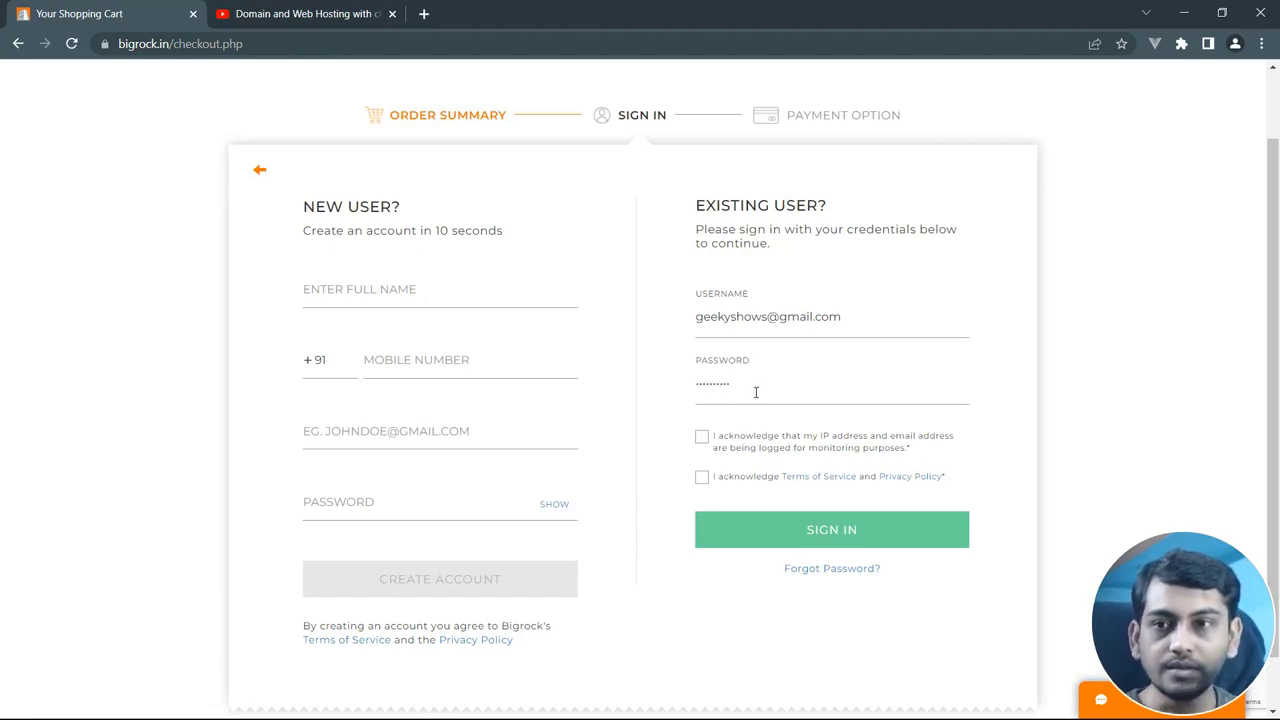
click(702, 437)
click(702, 477)
click(826, 538)
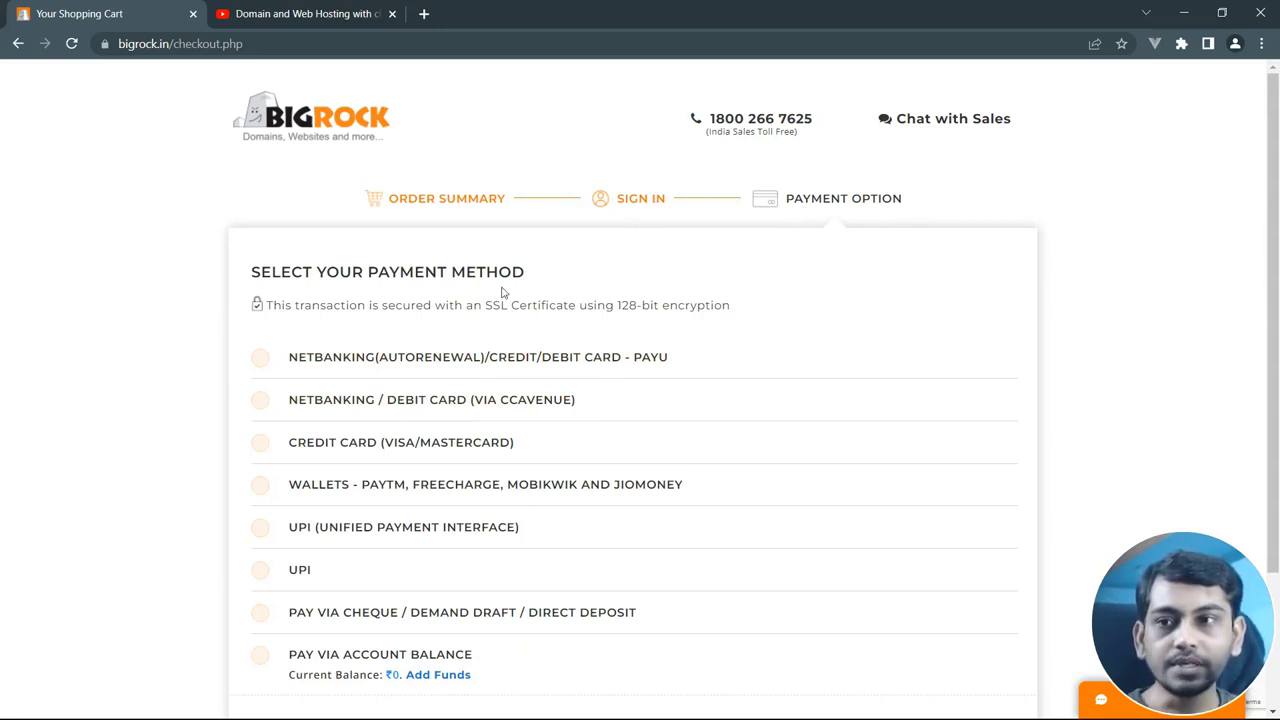
Scroll through the payment methods to the NetBanking / Debit Card via CCAvenue option and PAY ₹1,766
scroll(145, 371, down, 1)
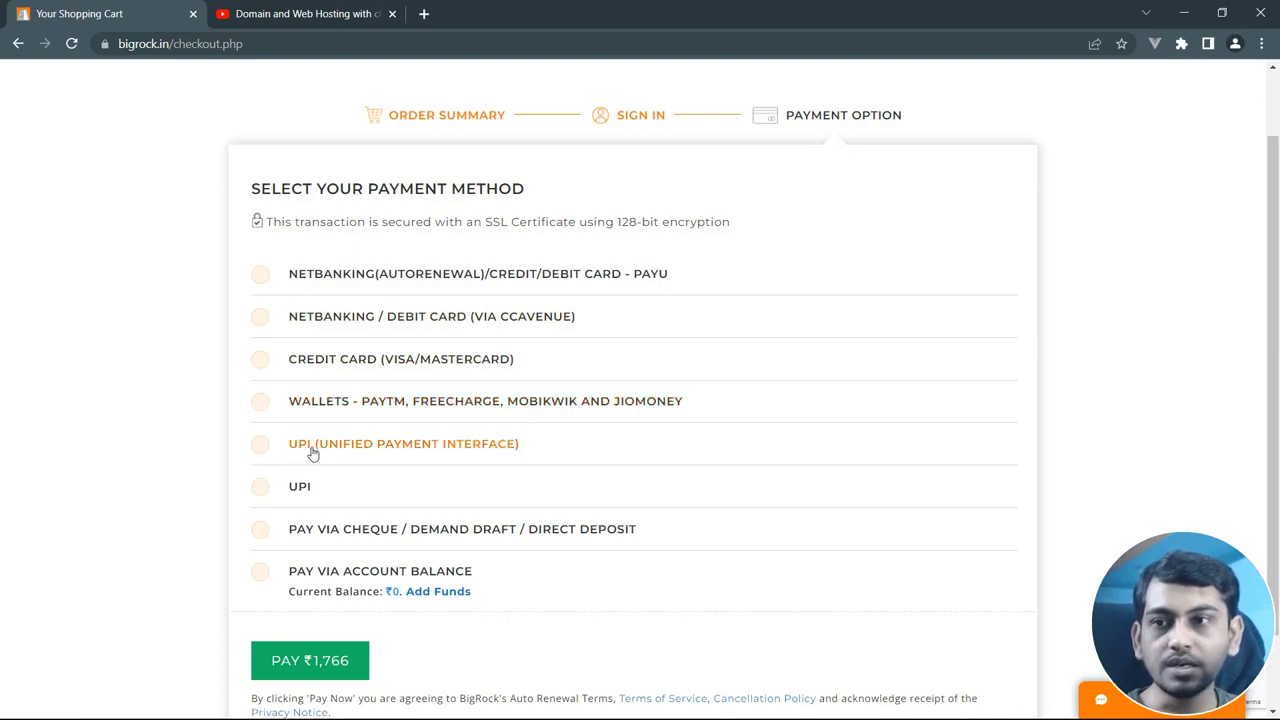
scroll(344, 497, down, 1)
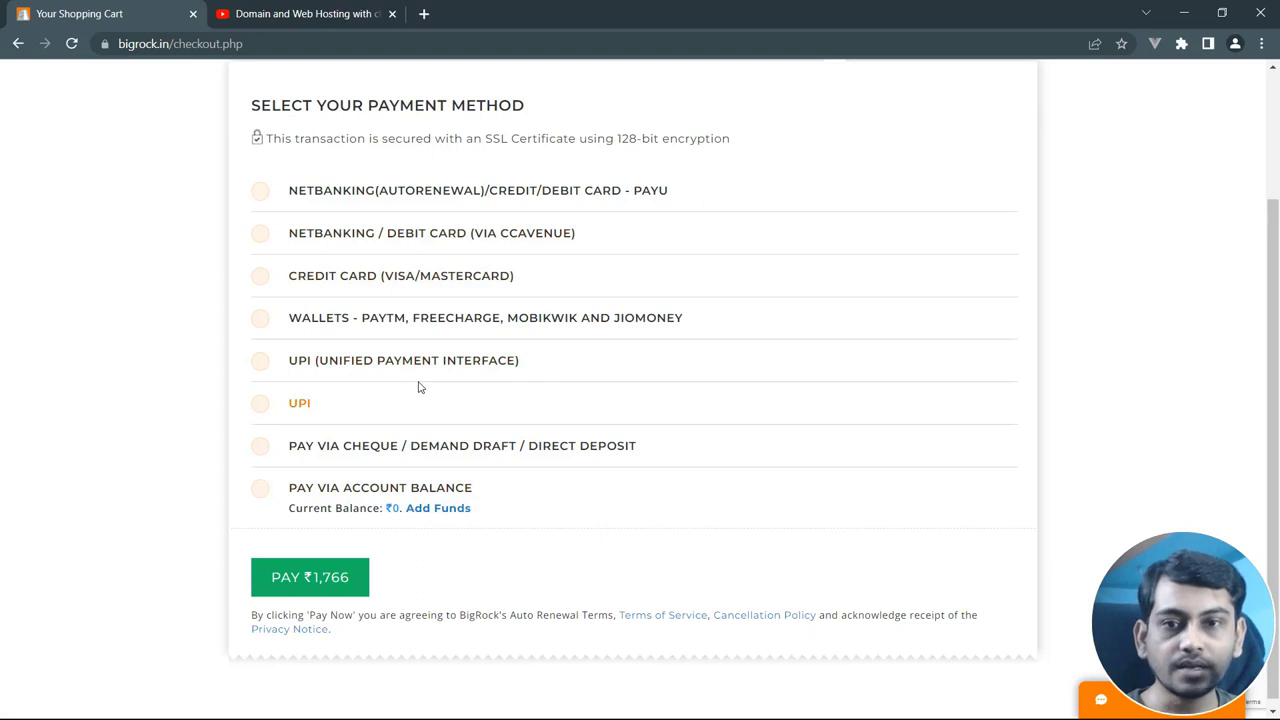
scroll(392, 368, up, 2)
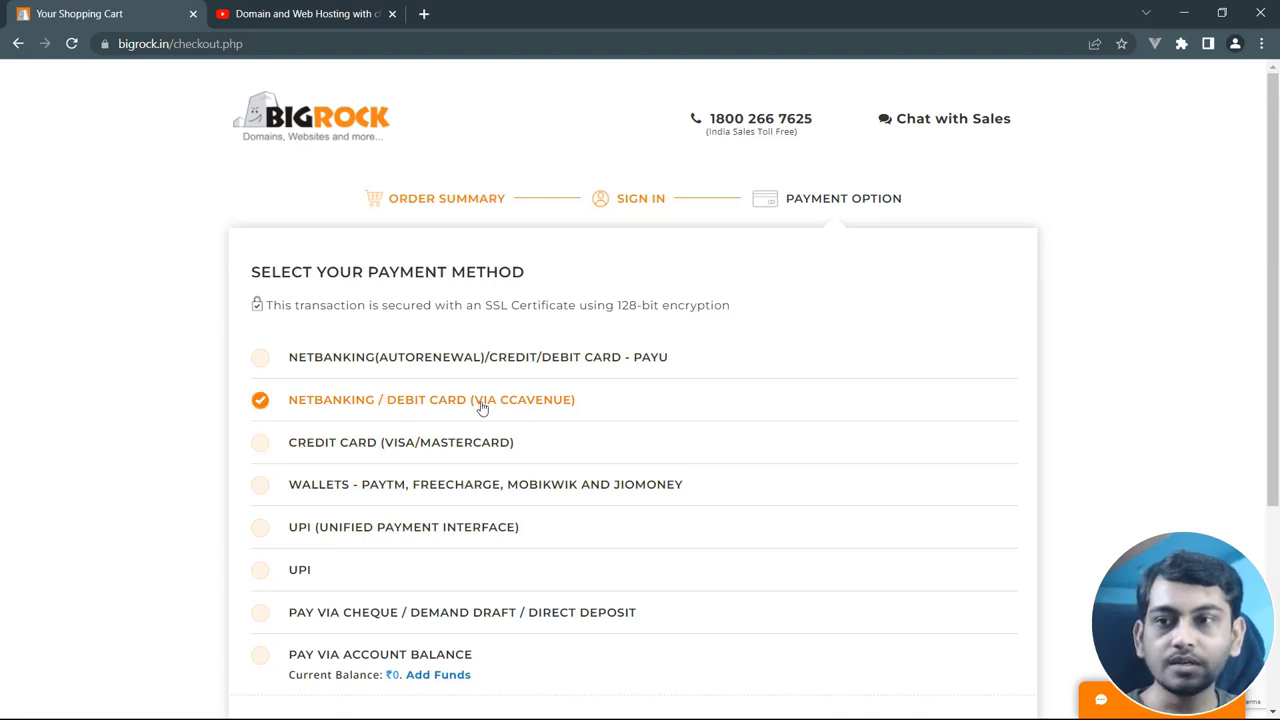
scroll(168, 419, down, 1)
scroll(168, 419, down, 2)
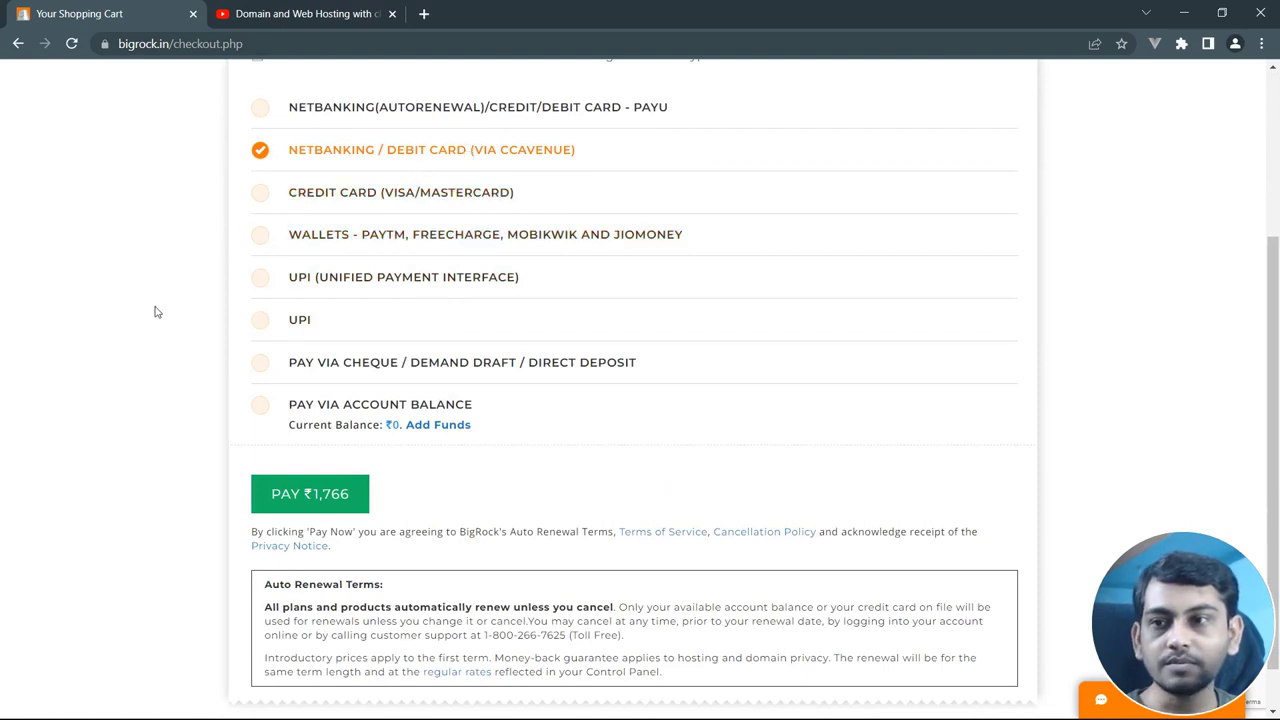
scroll(400, 491, down, 1)
scroll(403, 491, up, 2)
scroll(409, 481, down, 1)
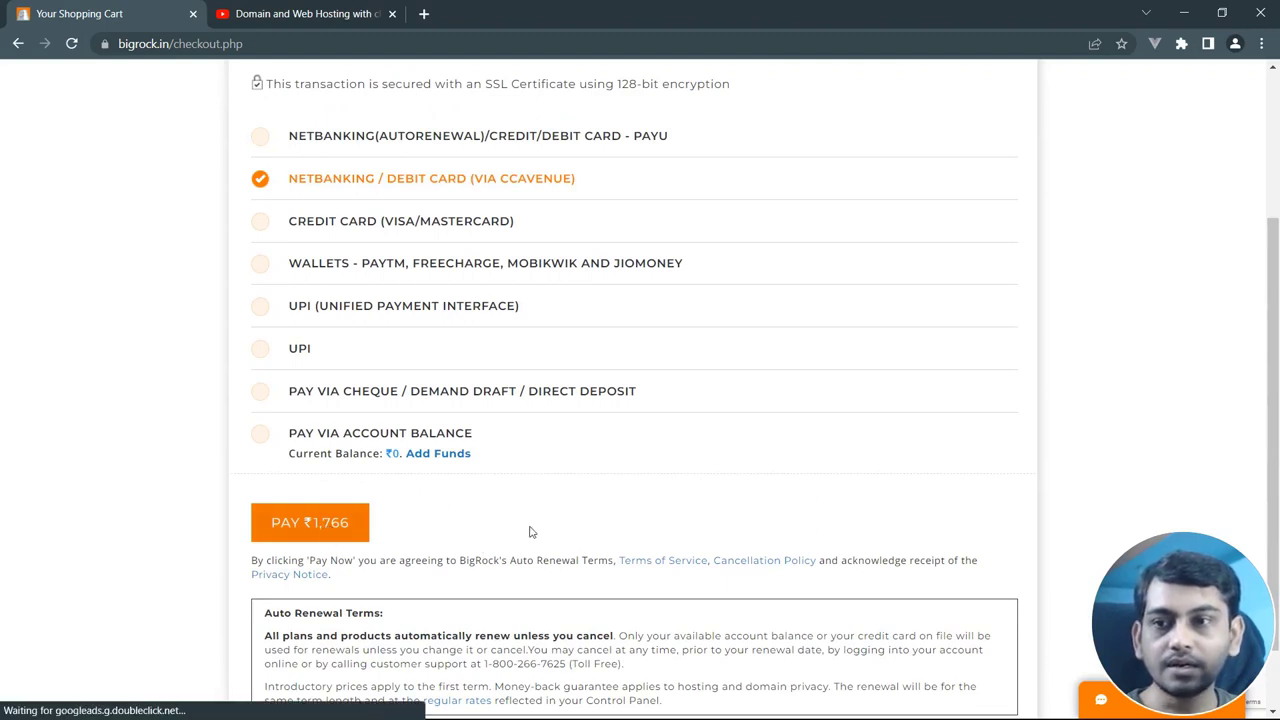
scroll(533, 528, up, 2)
scroll(563, 487, down, 1)
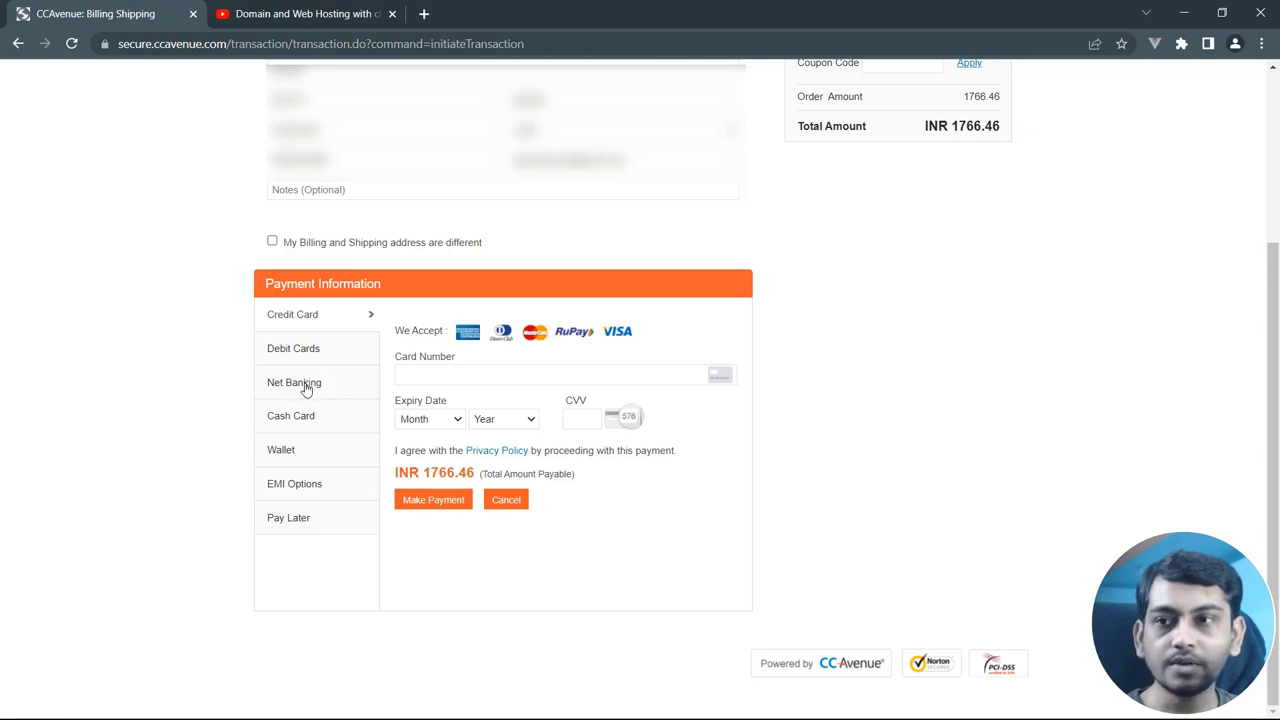
Pay the INR 1766.46 total via Net Banking with State Bank of India selected
click(308, 386)
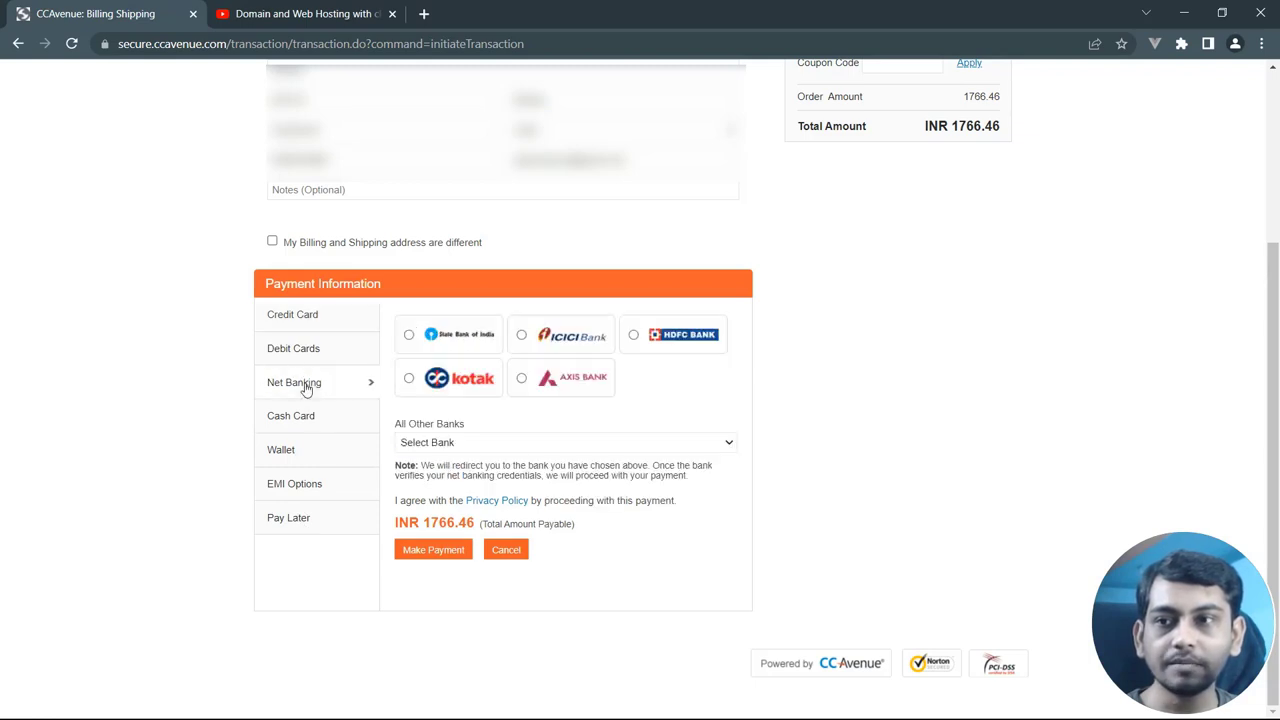
click(410, 336)
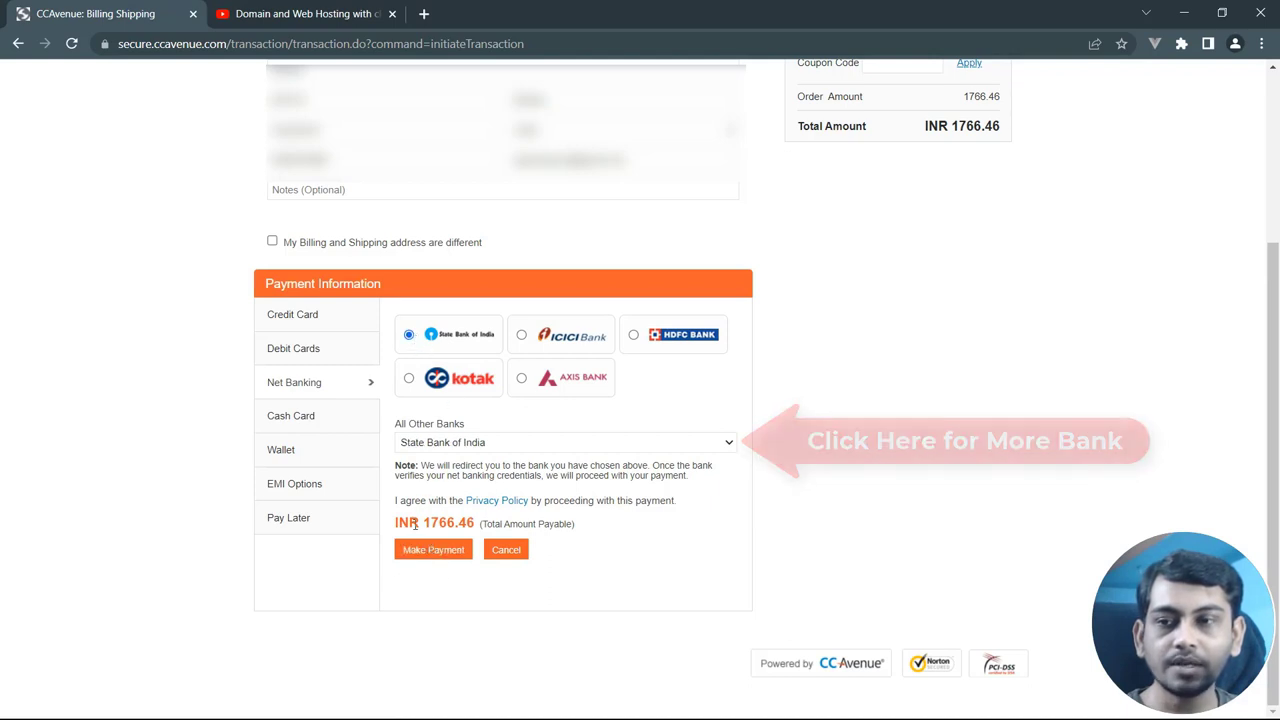
drag(414, 527, 492, 524)
click(629, 523)
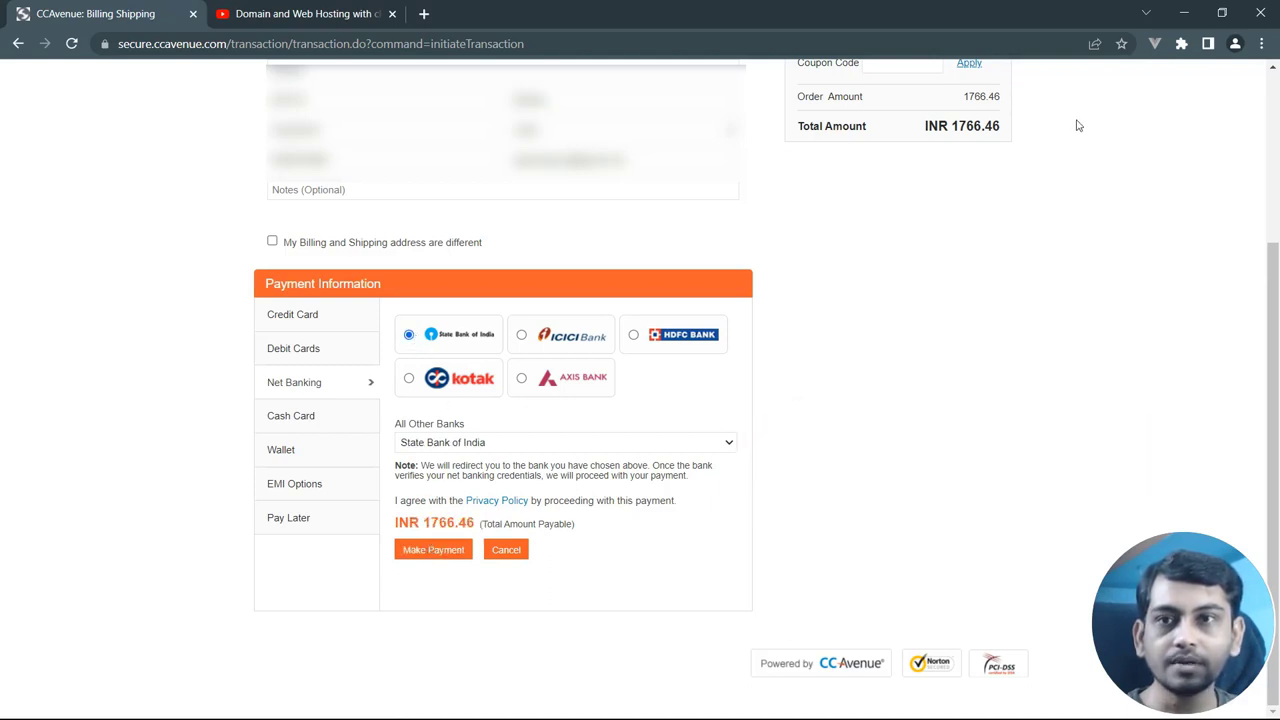
drag(937, 127, 994, 189)
click(996, 189)
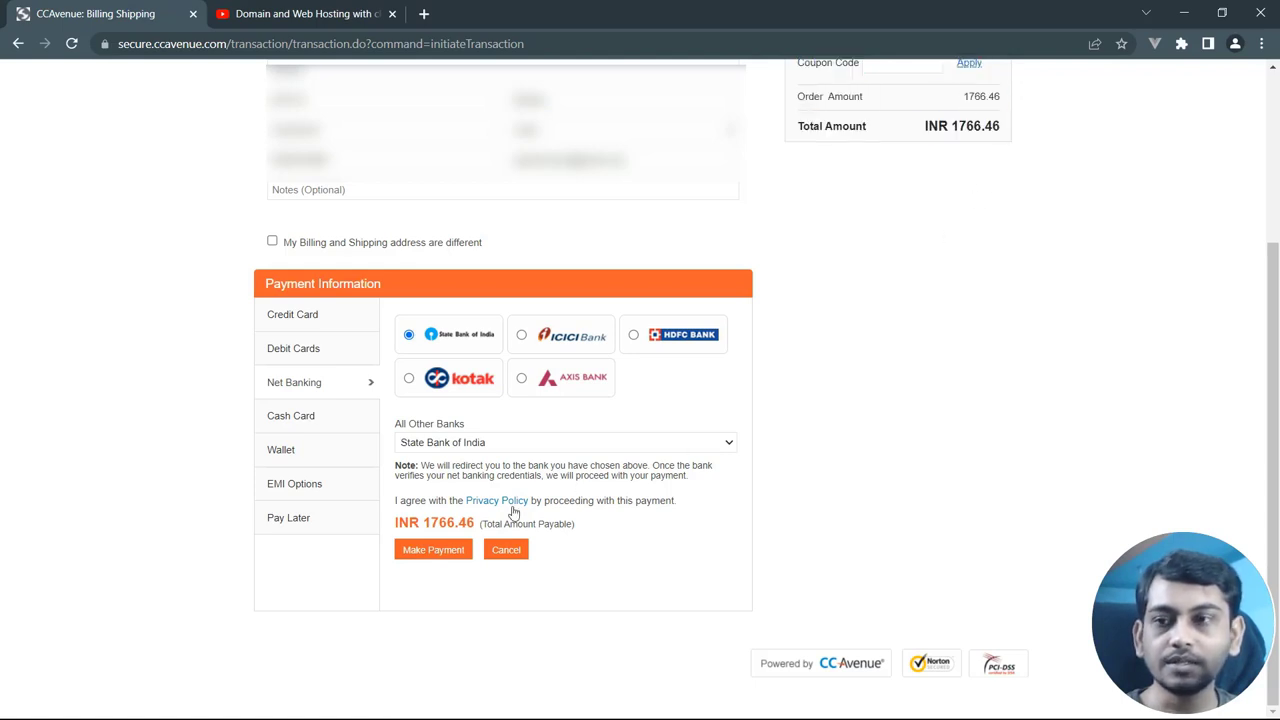
click(437, 558)
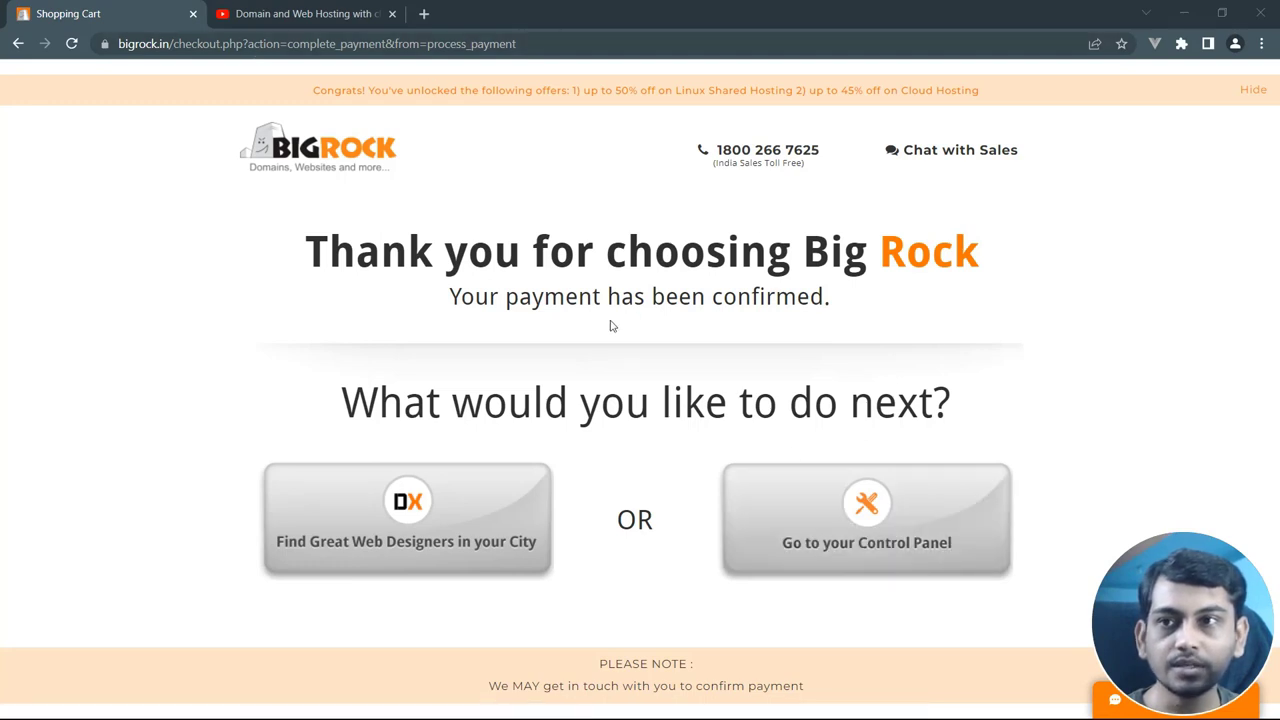
Go to the control panel and bring up the top of the owned domain's Manage page
click(881, 532)
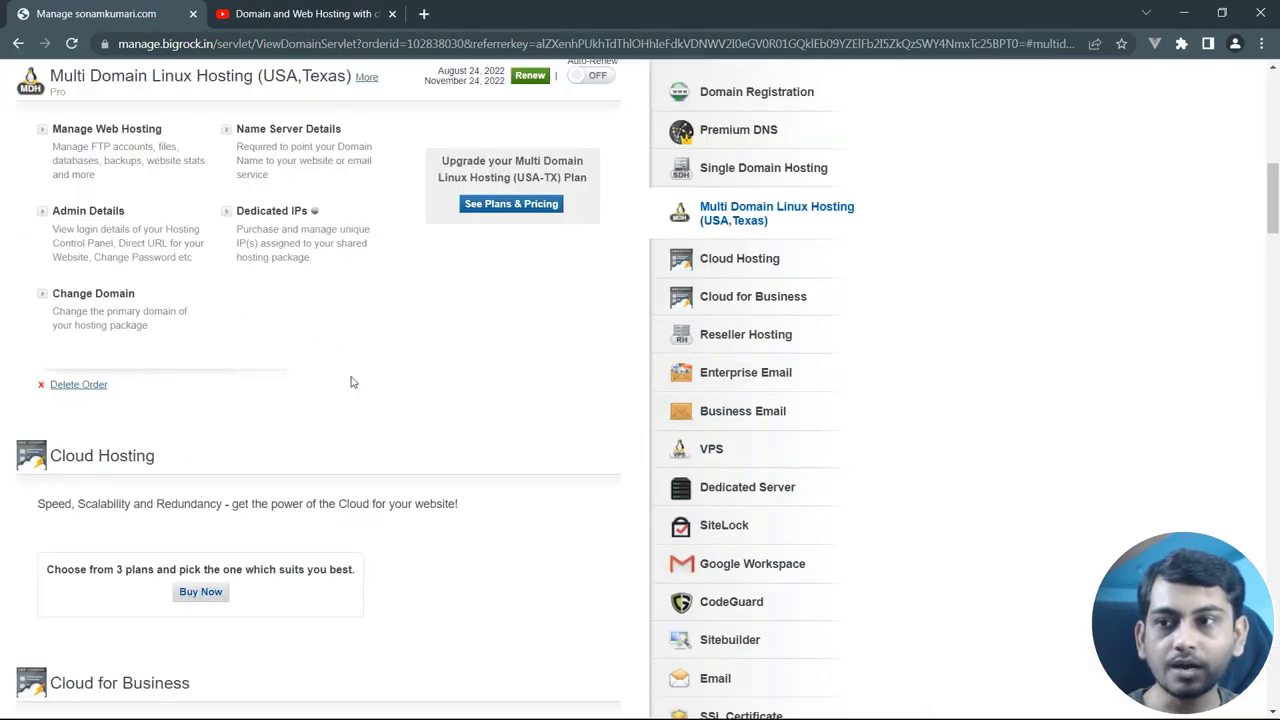
scroll(351, 380, up, 4)
scroll(351, 380, up, 5)
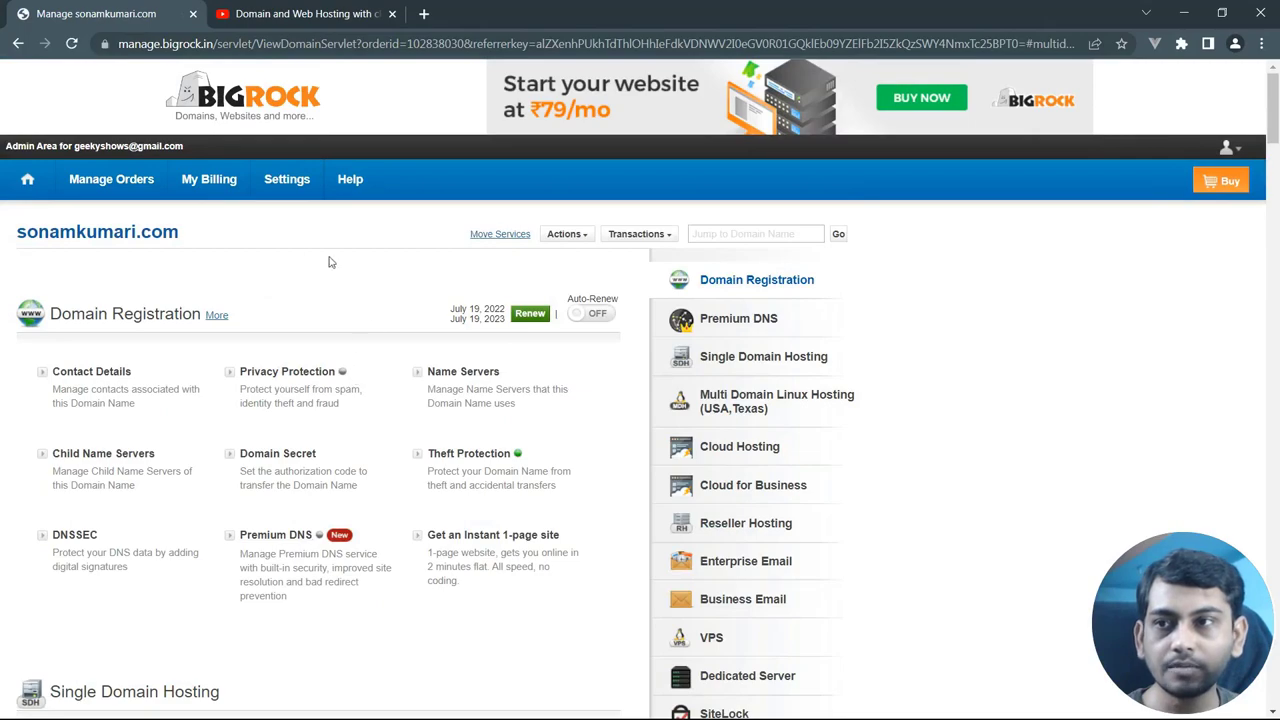
scroll(330, 400, down, 10)
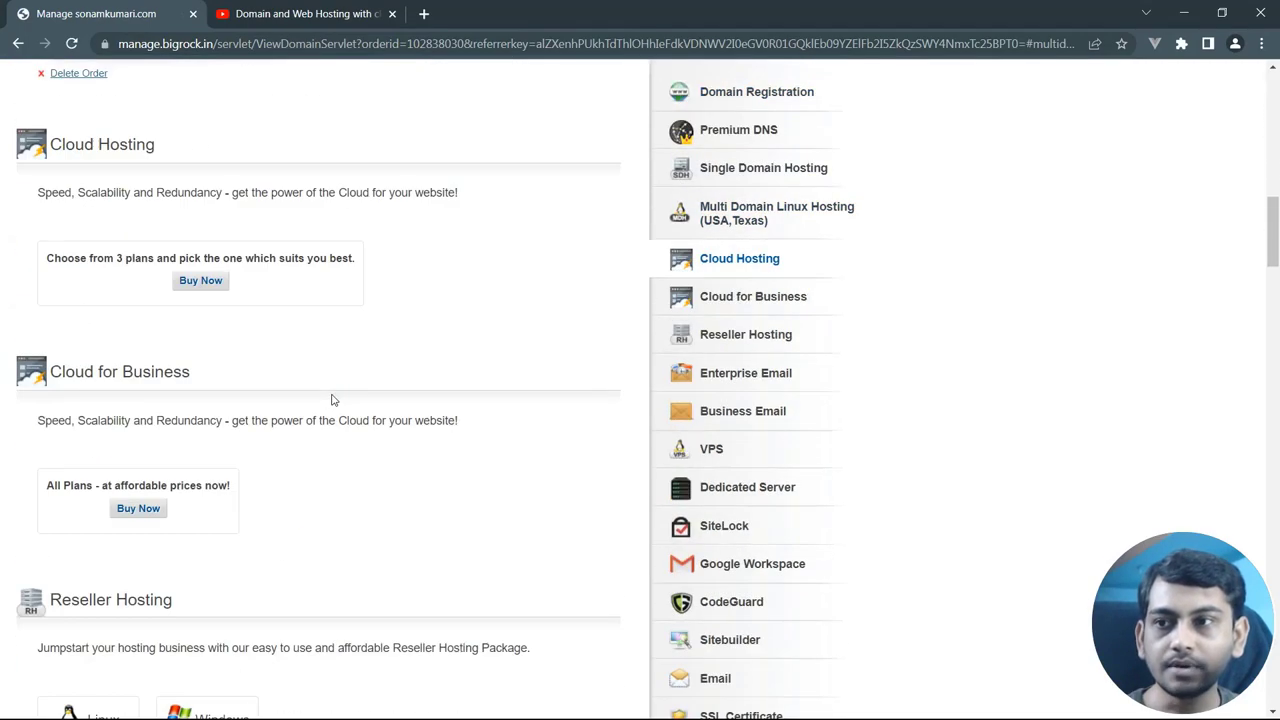
scroll(333, 400, up, 10)
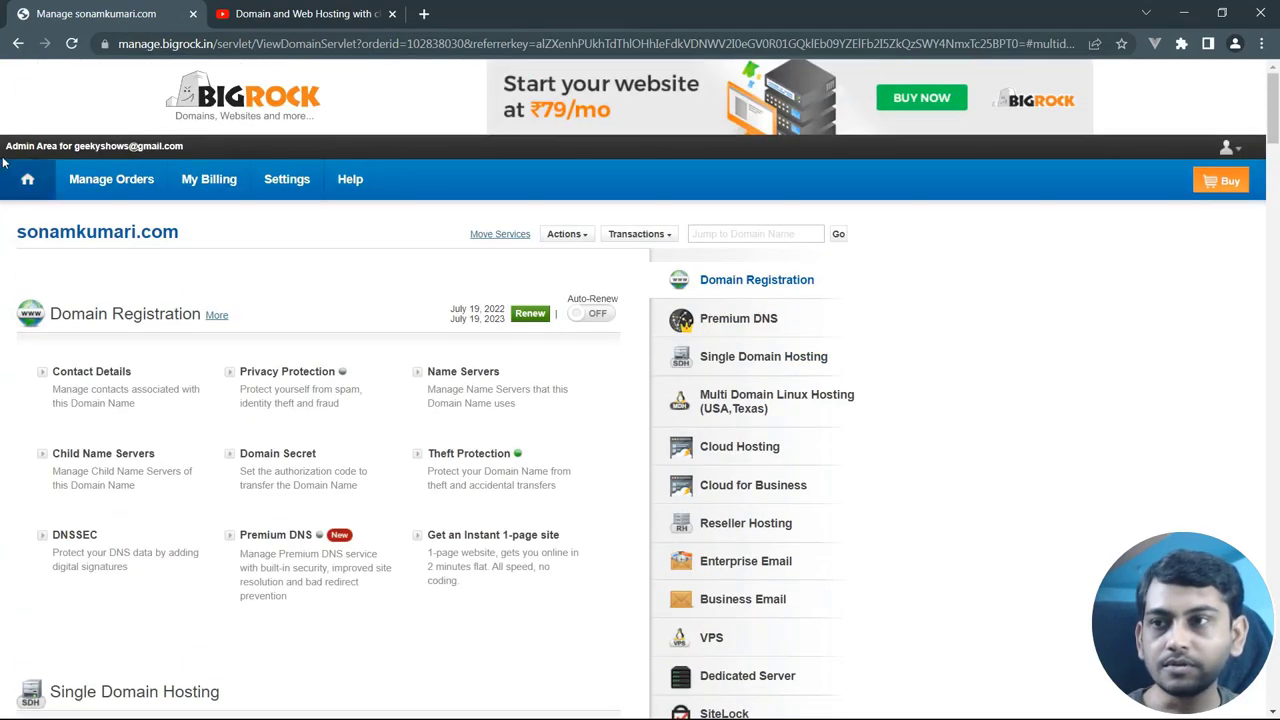
Open List/Search Orders and review its three orders, including the new Multi Domain Linux Hosting
mouse_move(103, 183)
click(103, 214)
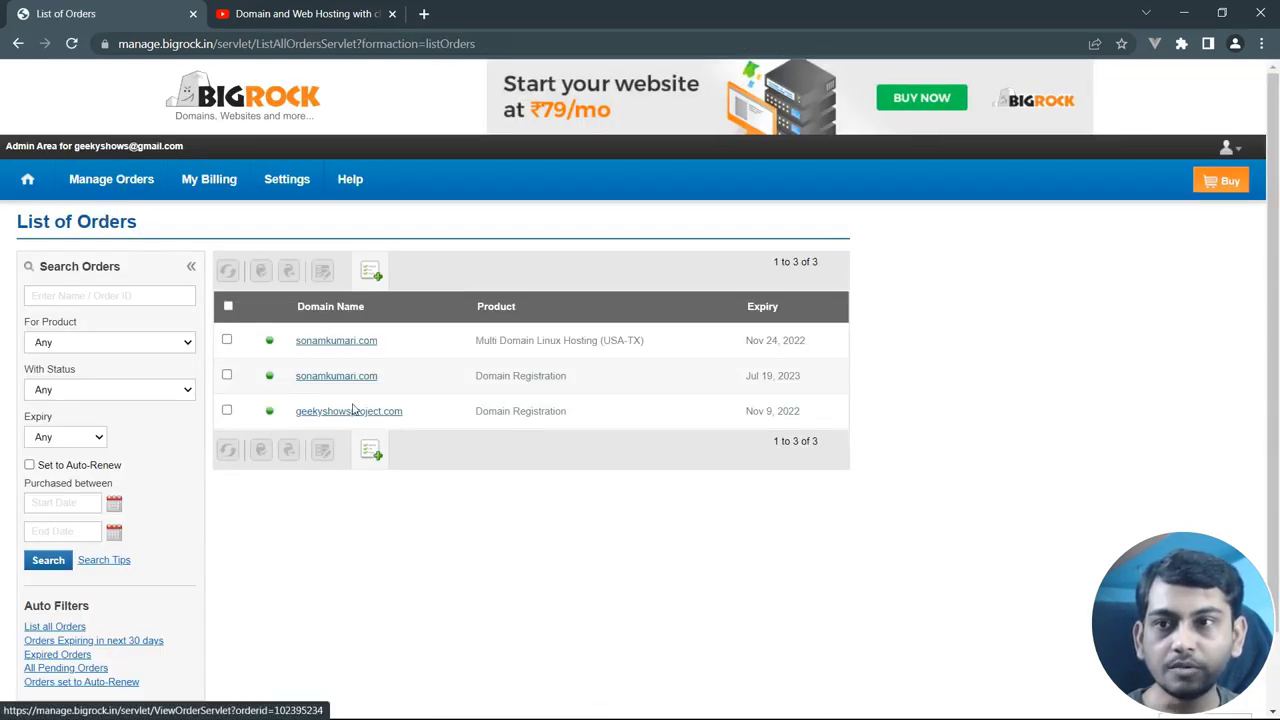
drag(571, 417, 296, 421)
click(437, 518)
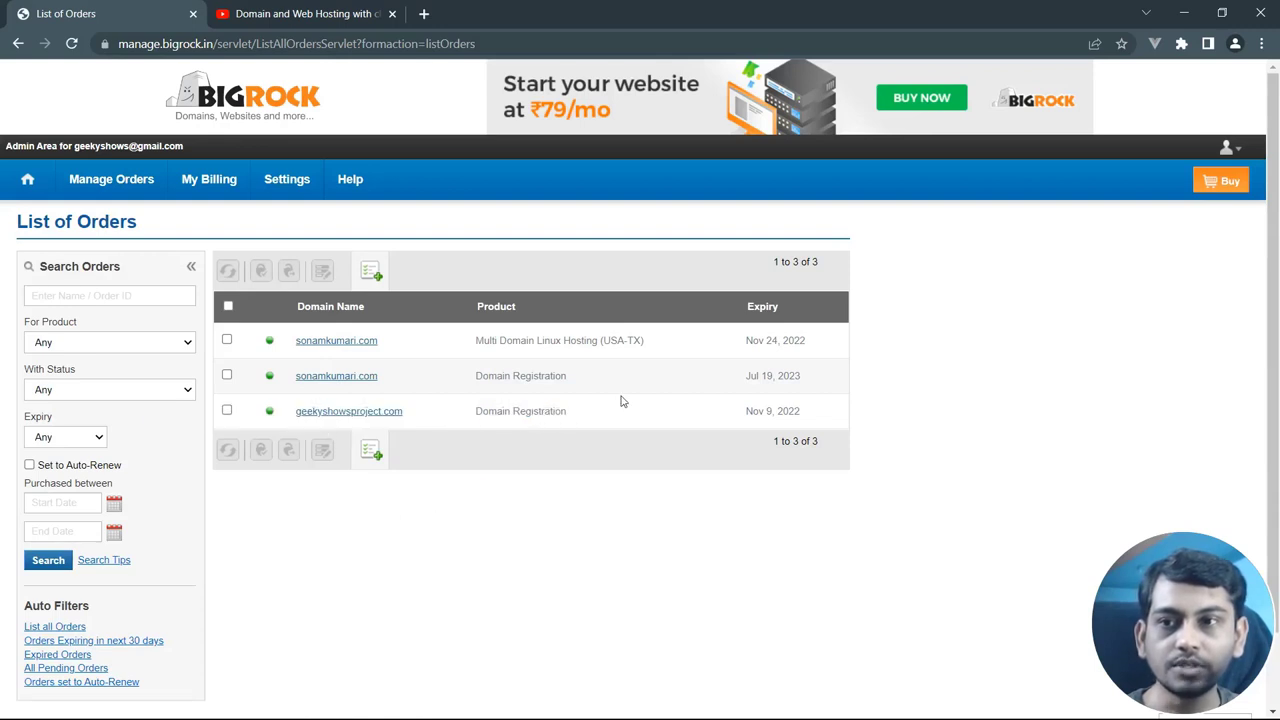
drag(577, 378, 316, 372)
click(927, 387)
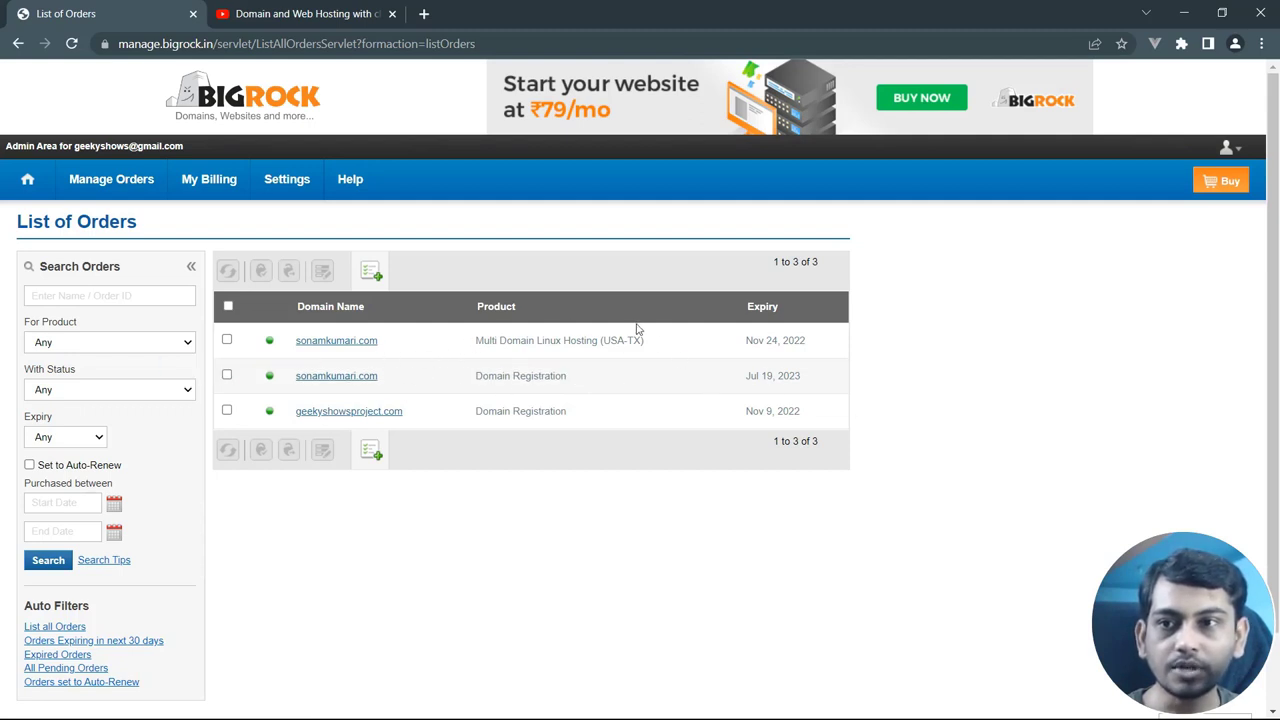
drag(657, 343, 298, 342)
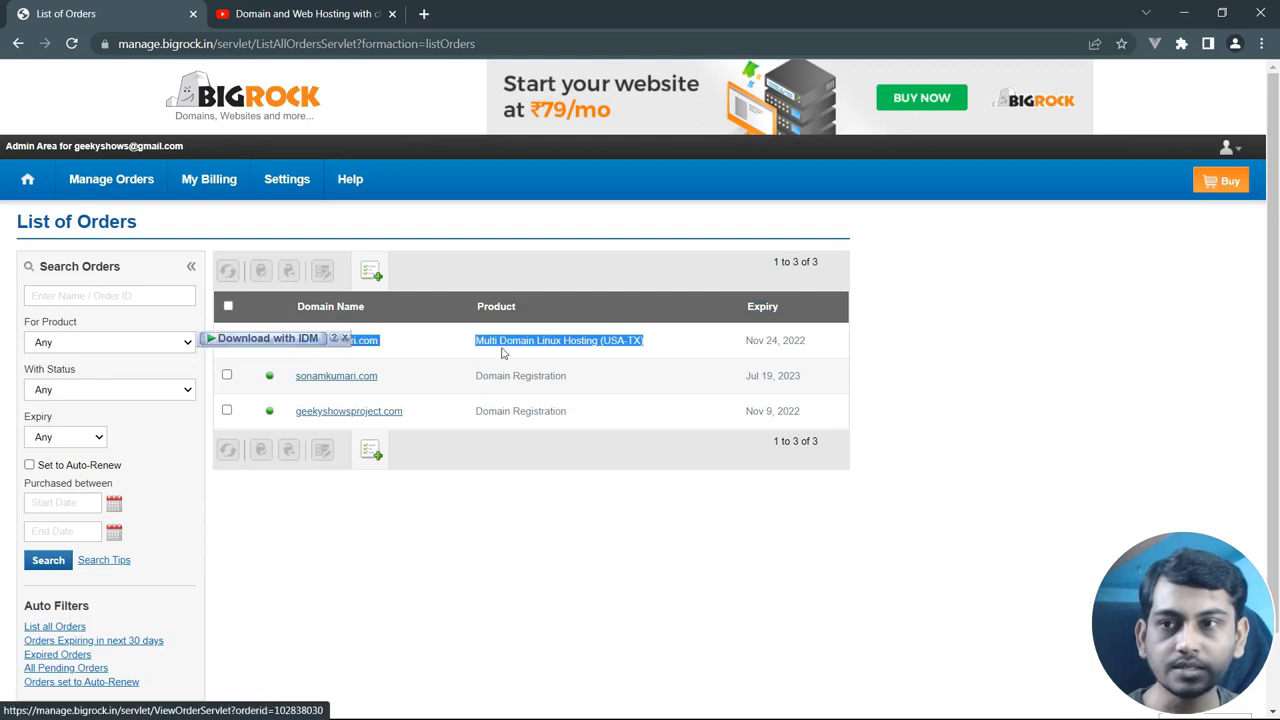
click(975, 374)
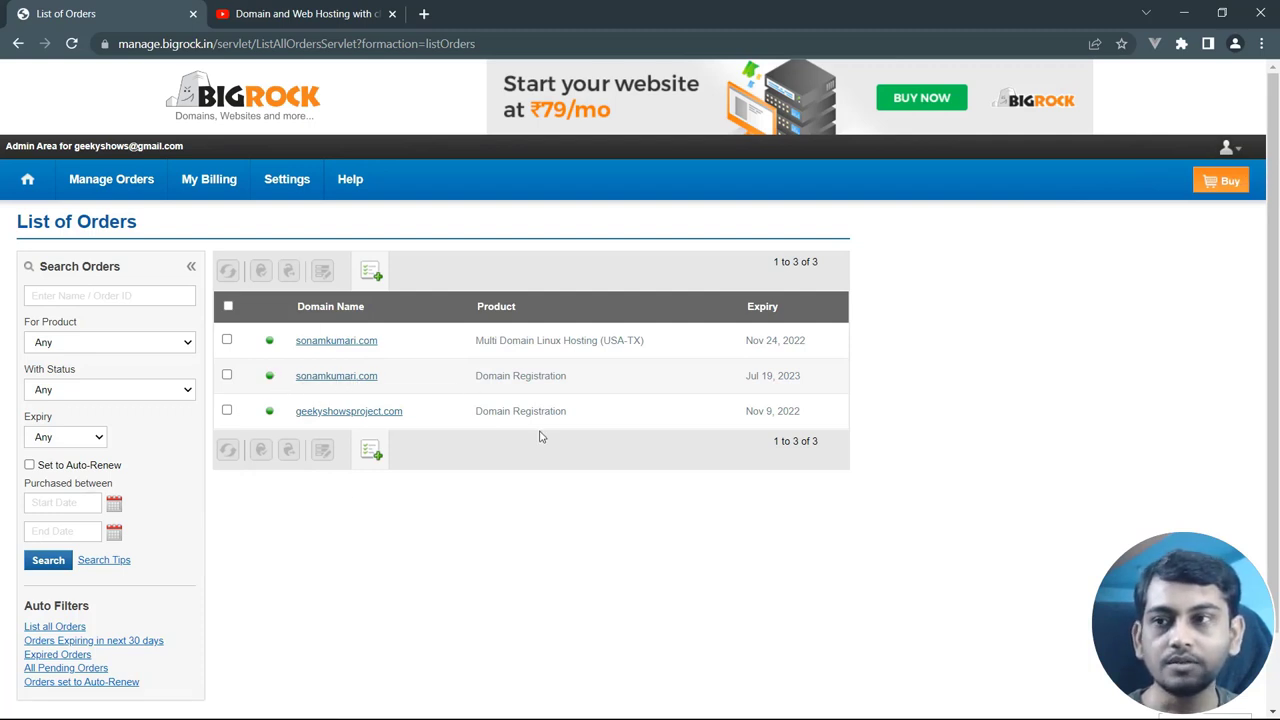
Zoom the order table to 125% and open the owned domain's hosting order
key(ctrl+plus)
key(ctrl+plus)
scroll(539, 437, down, 2)
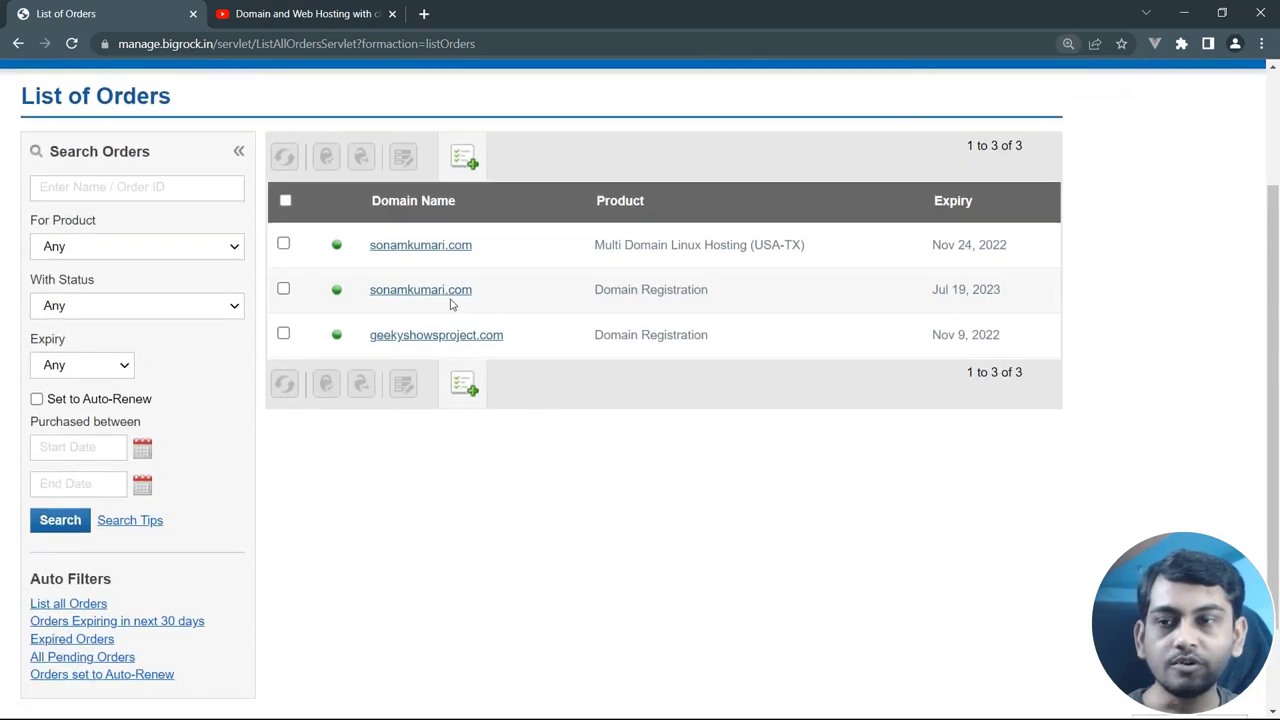
drag(494, 297, 406, 246)
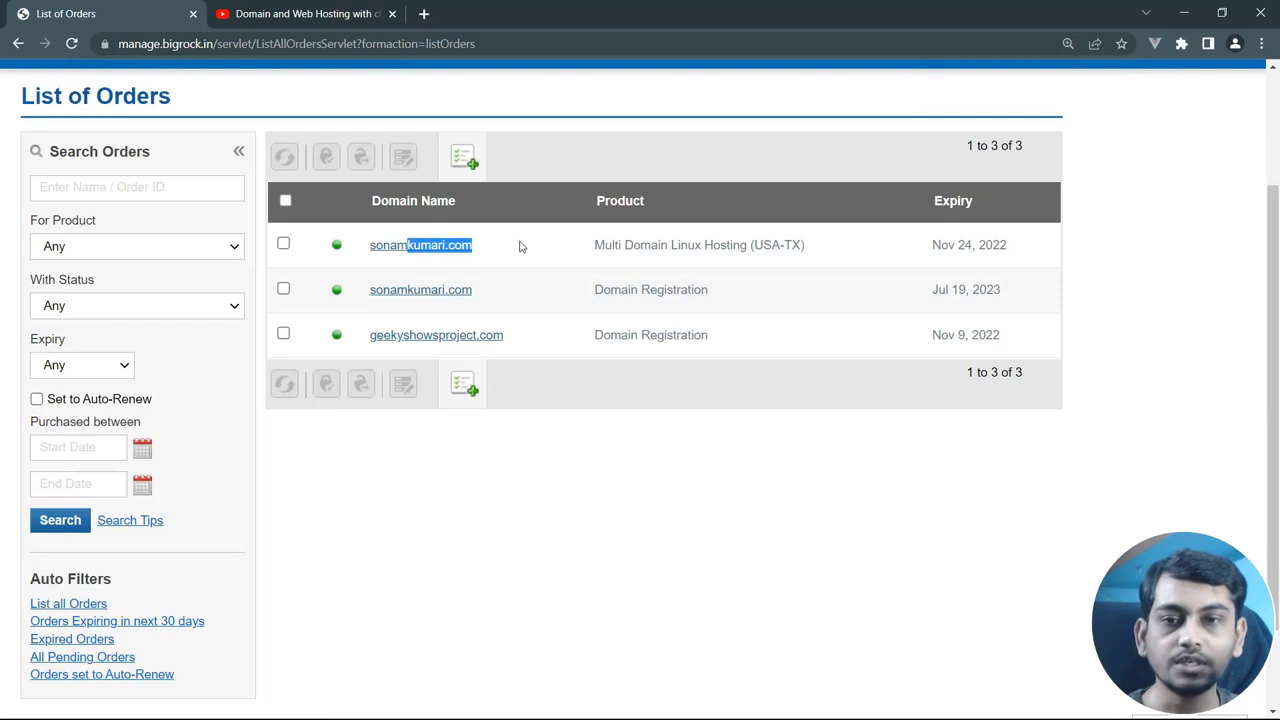
click(531, 251)
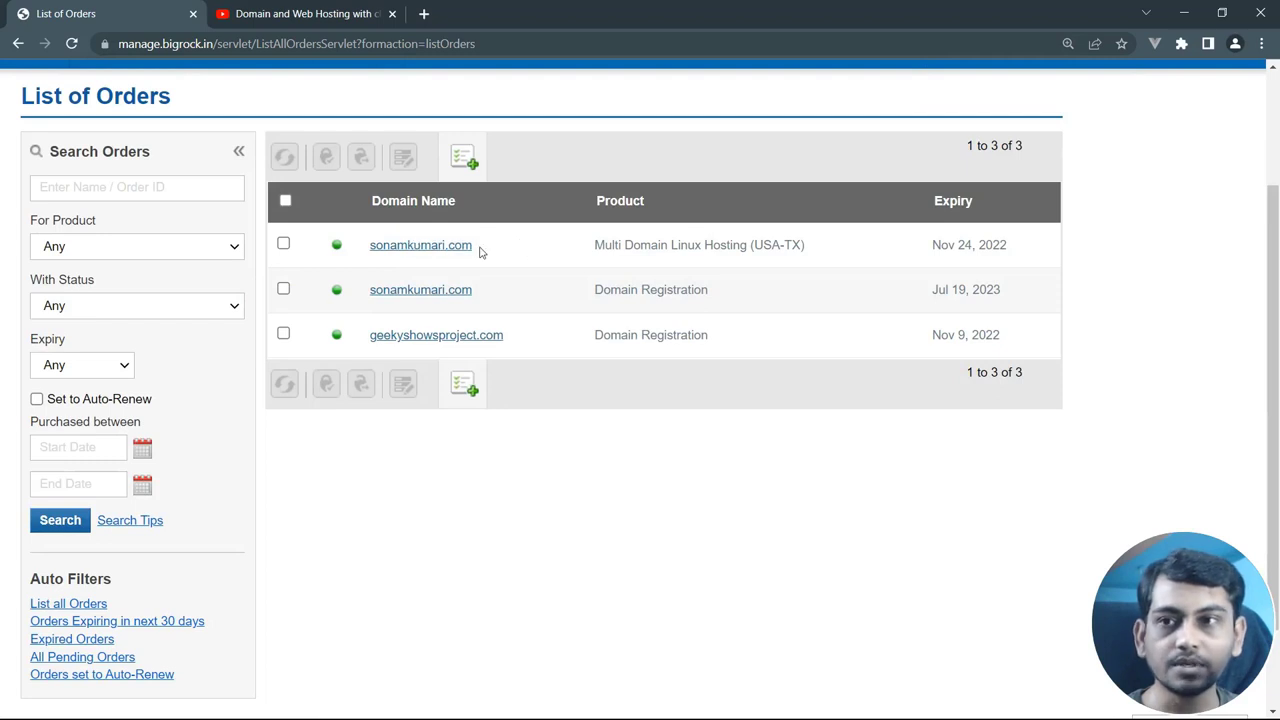
click(422, 253)
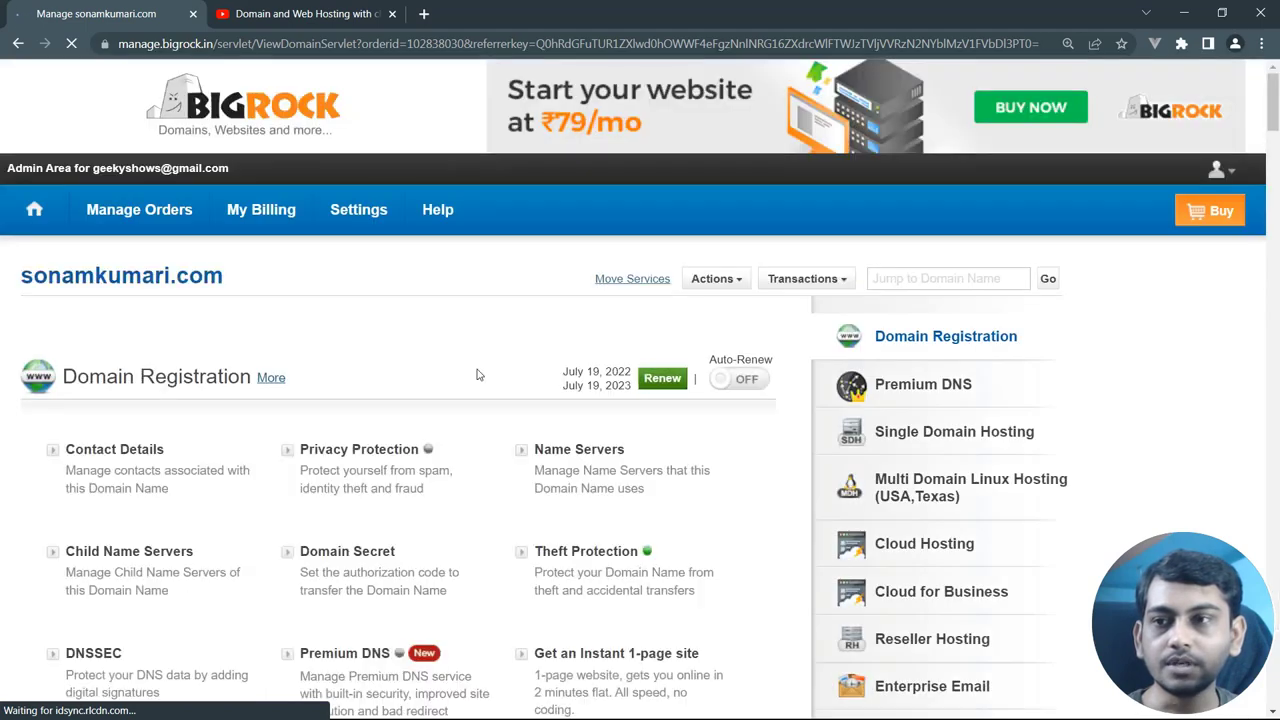
Reset zoom to 100% and choose Change Domain on the Multi Domain Linux Hosting (USA, Texas) package
key(ctrl+minus)
key(ctrl+minus)
scroll(500, 372, up, 10)
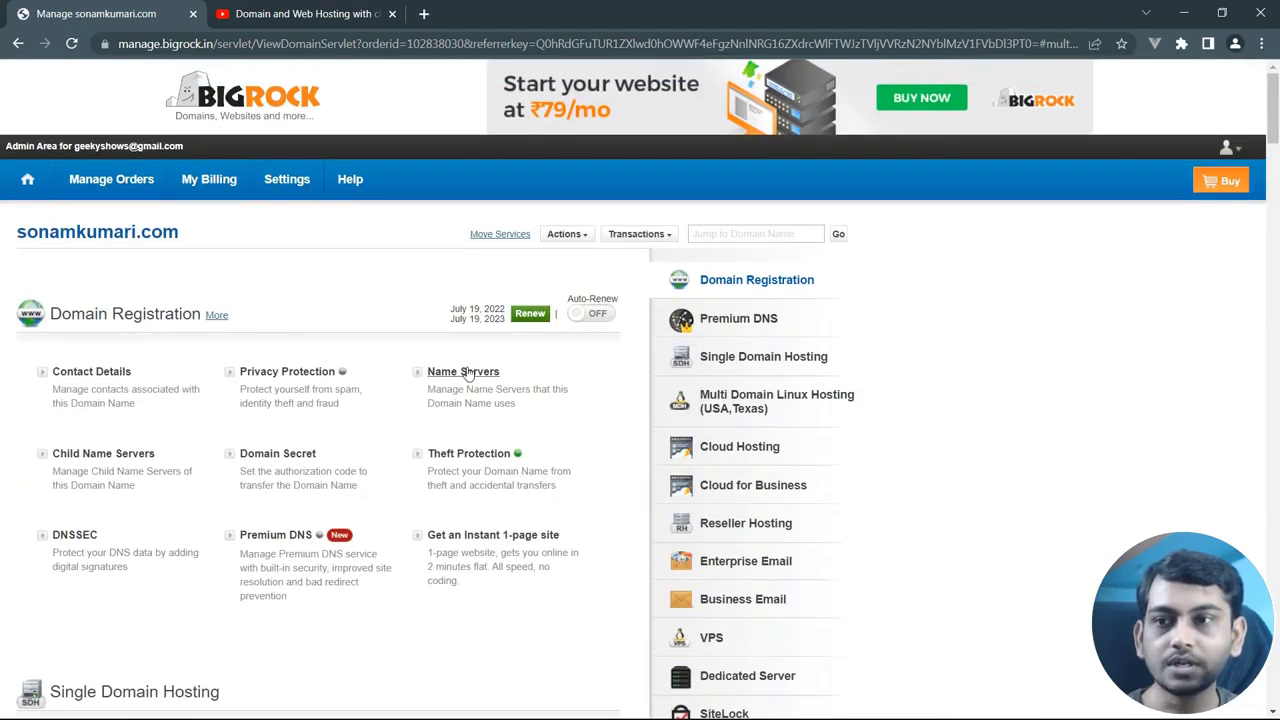
scroll(468, 382, down, 3)
scroll(471, 388, down, 4)
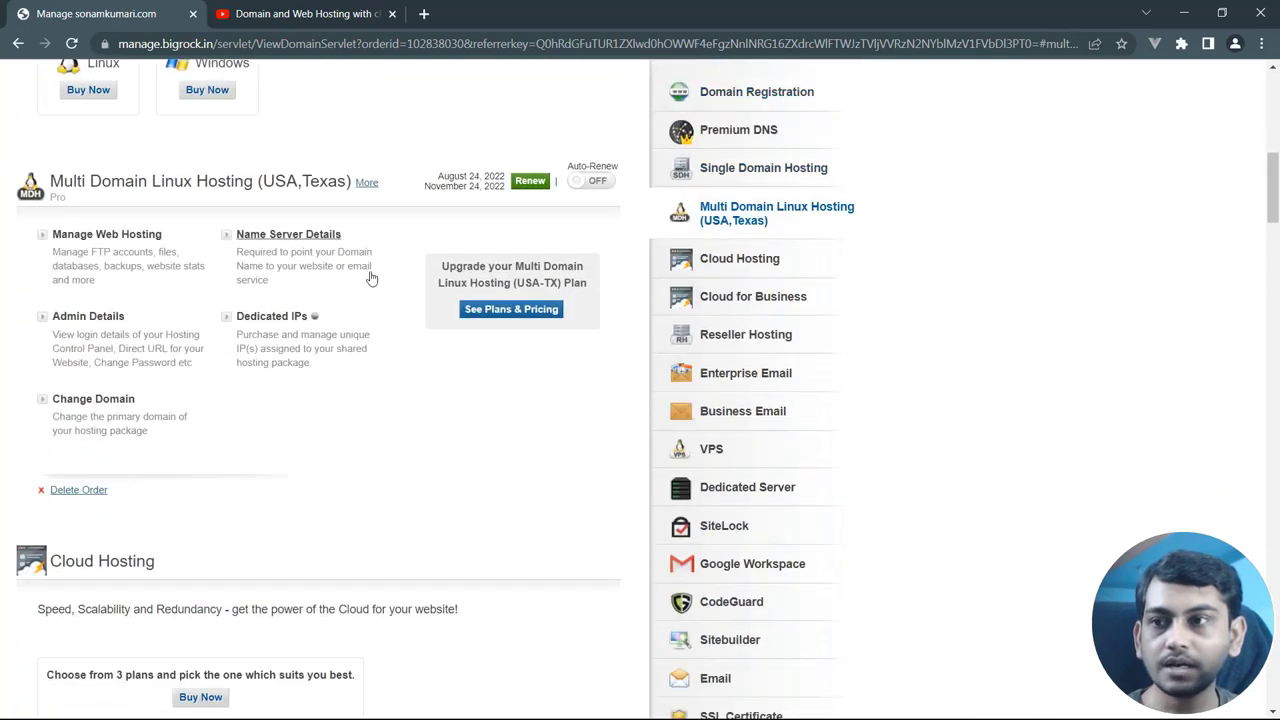
drag(75, 180, 383, 190)
click(185, 183)
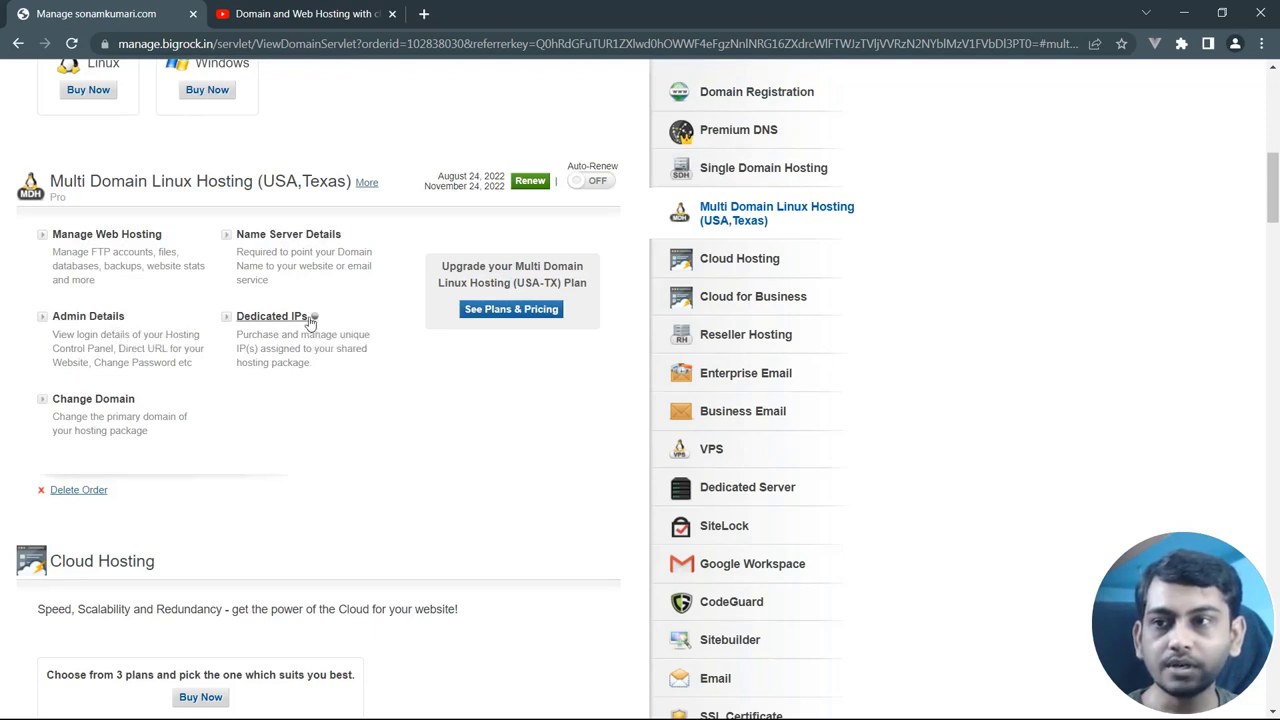
mouse_move(314, 319)
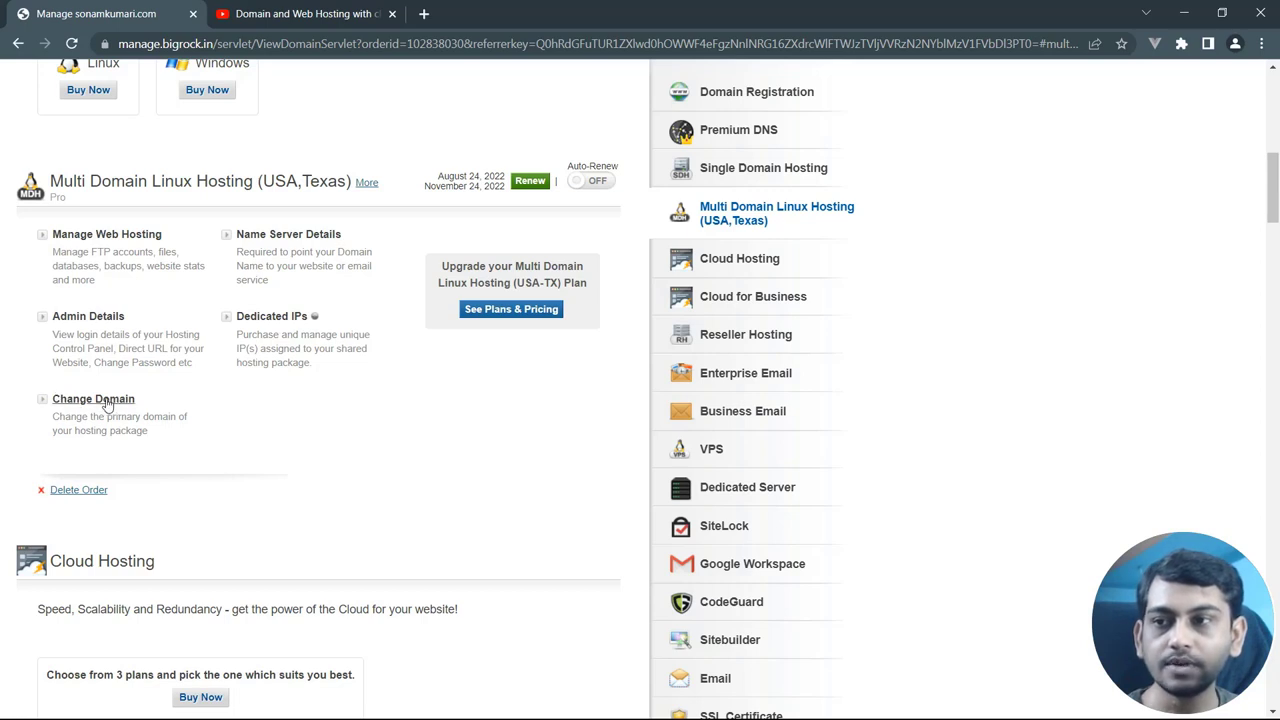
click(106, 400)
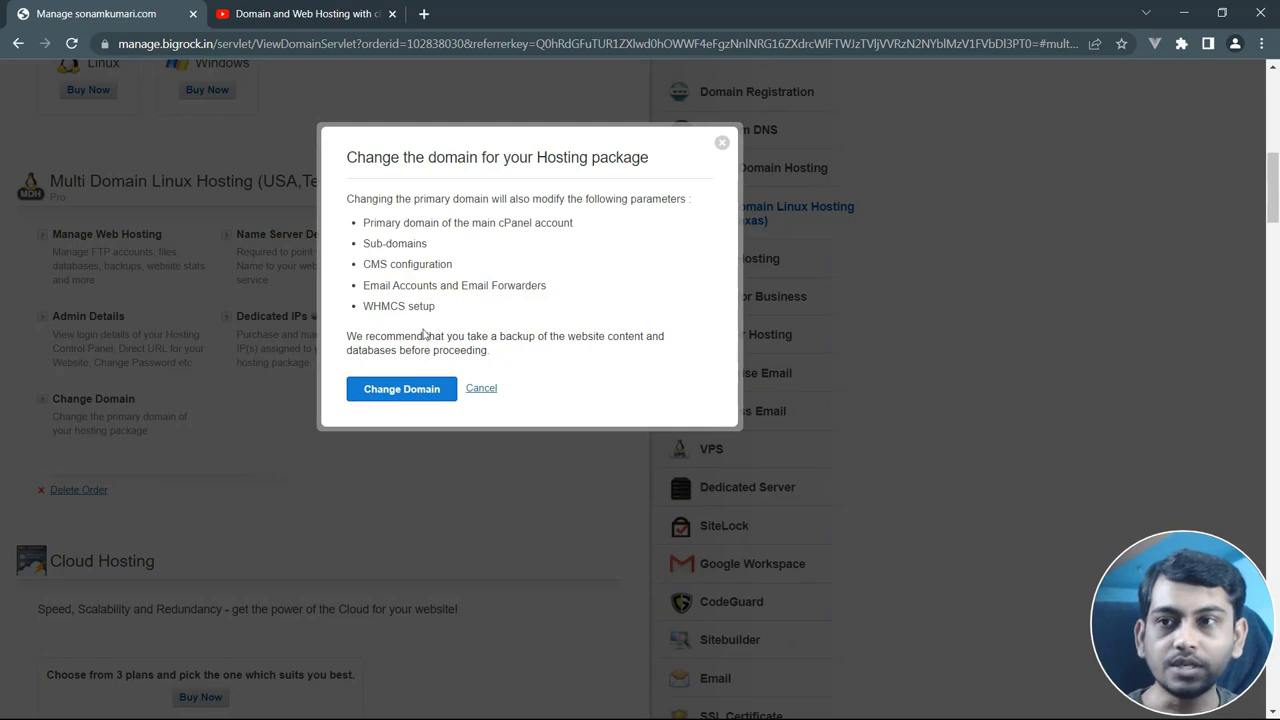
Continue past the warning, note the current domain, and close the dialog without changing it
key(Return)
drag(480, 200, 586, 200)
click(601, 225)
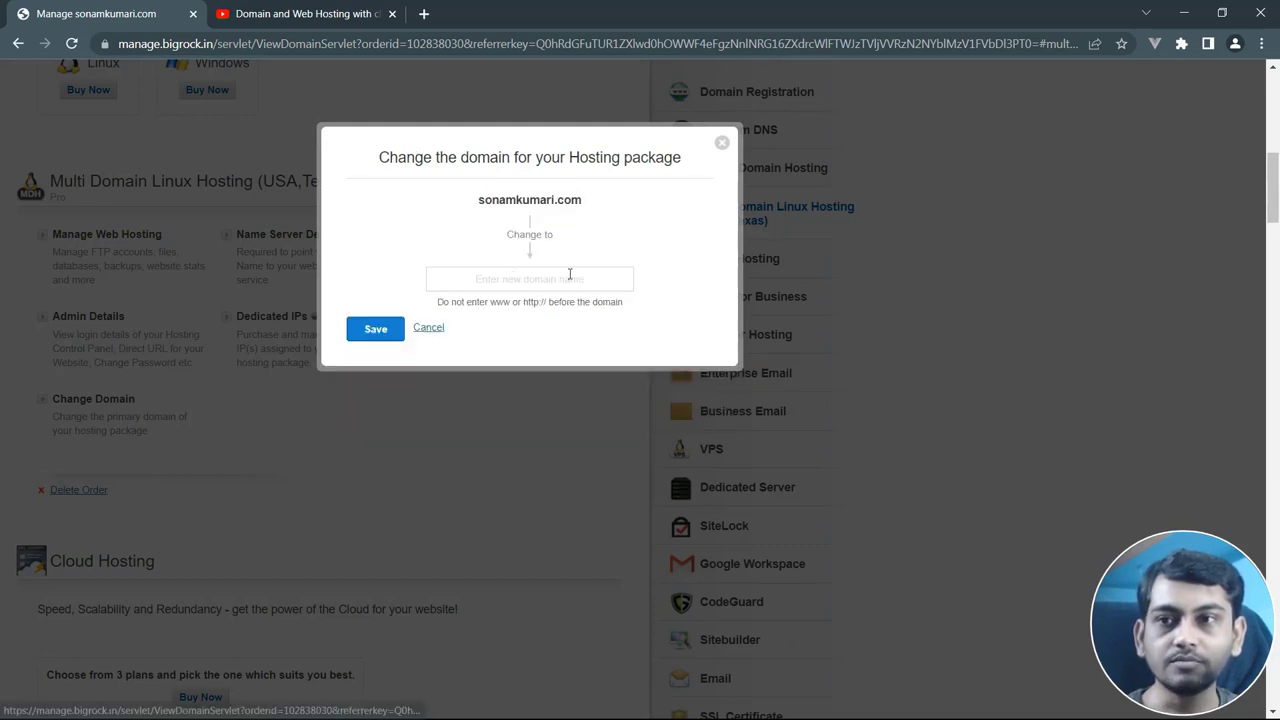
click(721, 145)
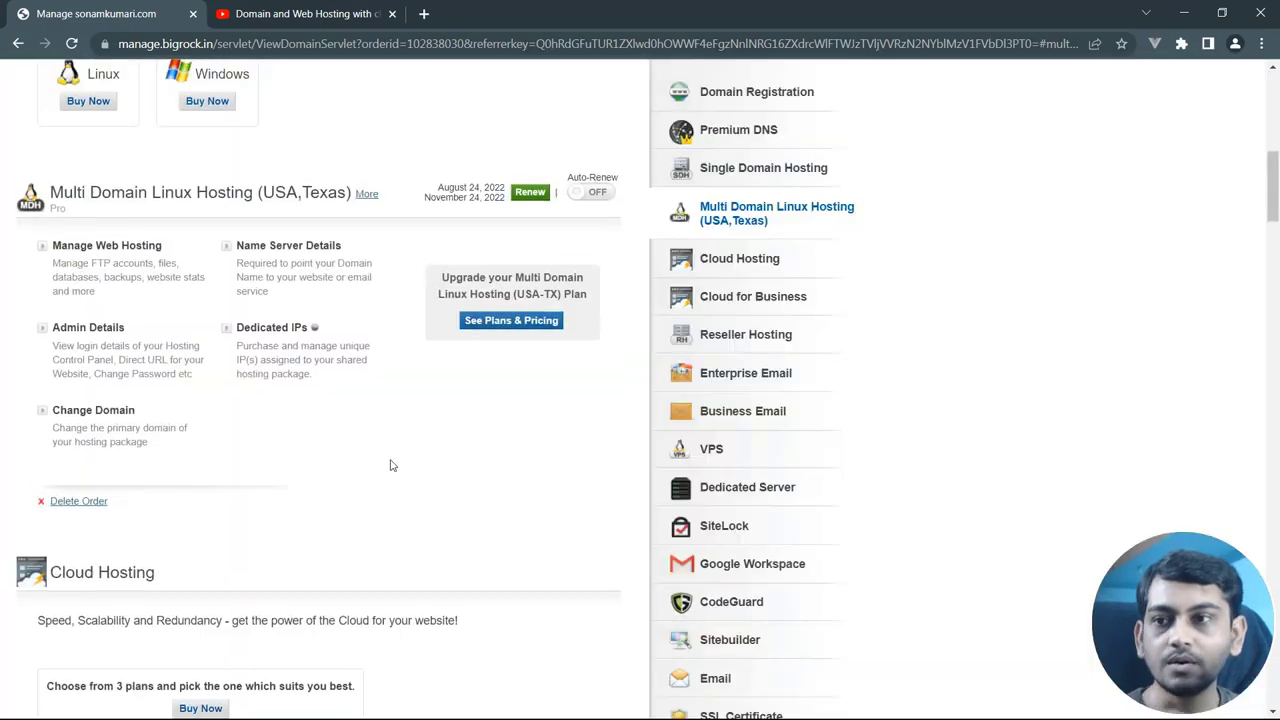
Show the Bulk Tools submenu under Manage Orders for domain bulk actions
scroll(391, 465, down, 2)
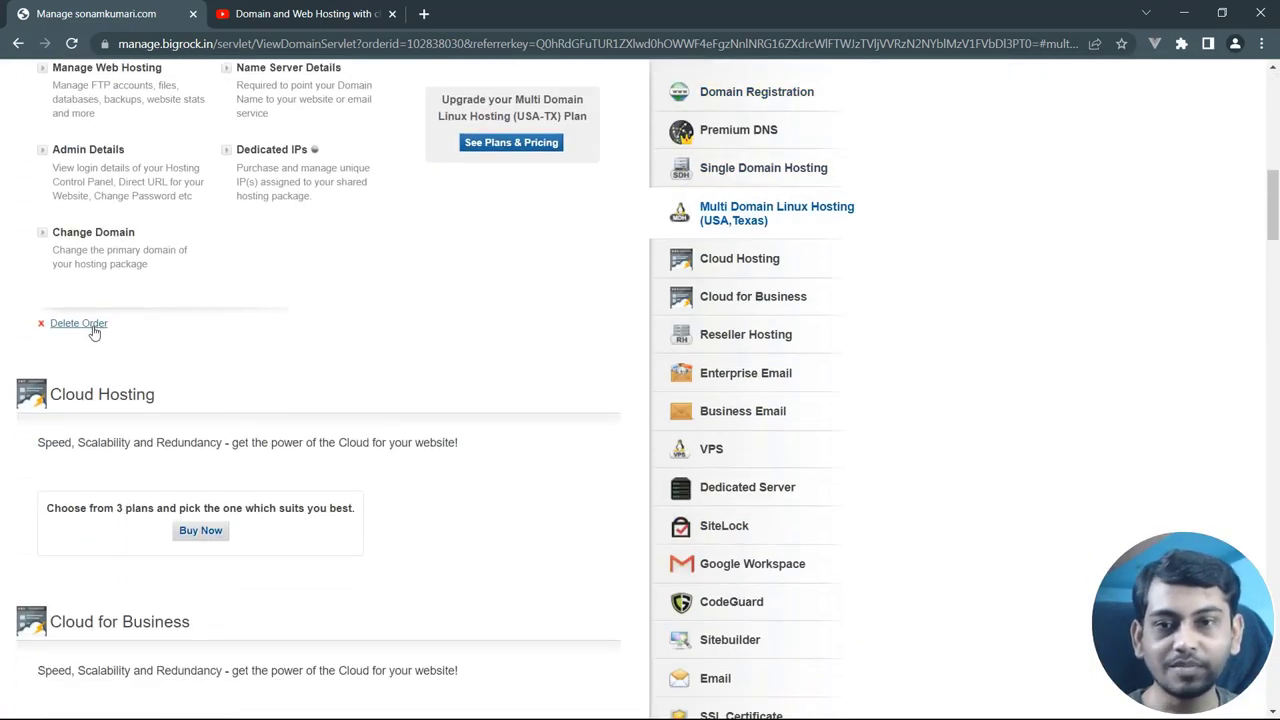
scroll(460, 324, up, 10)
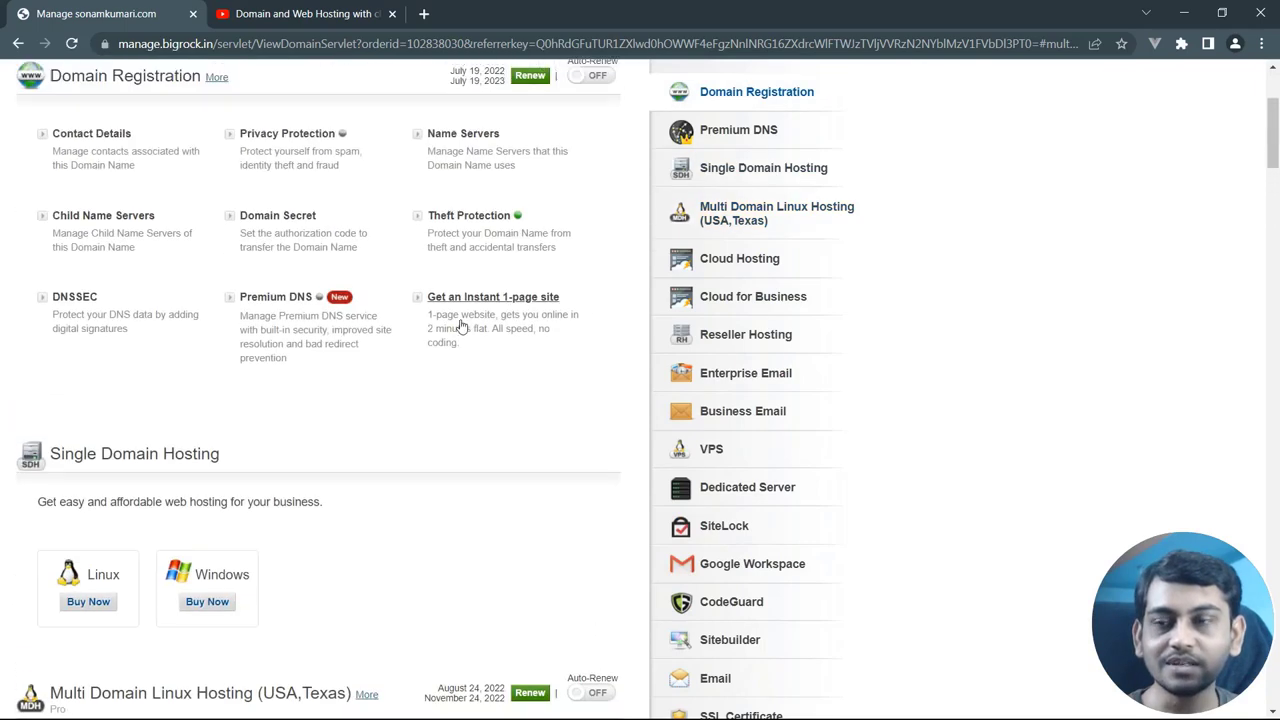
mouse_move(260, 204)
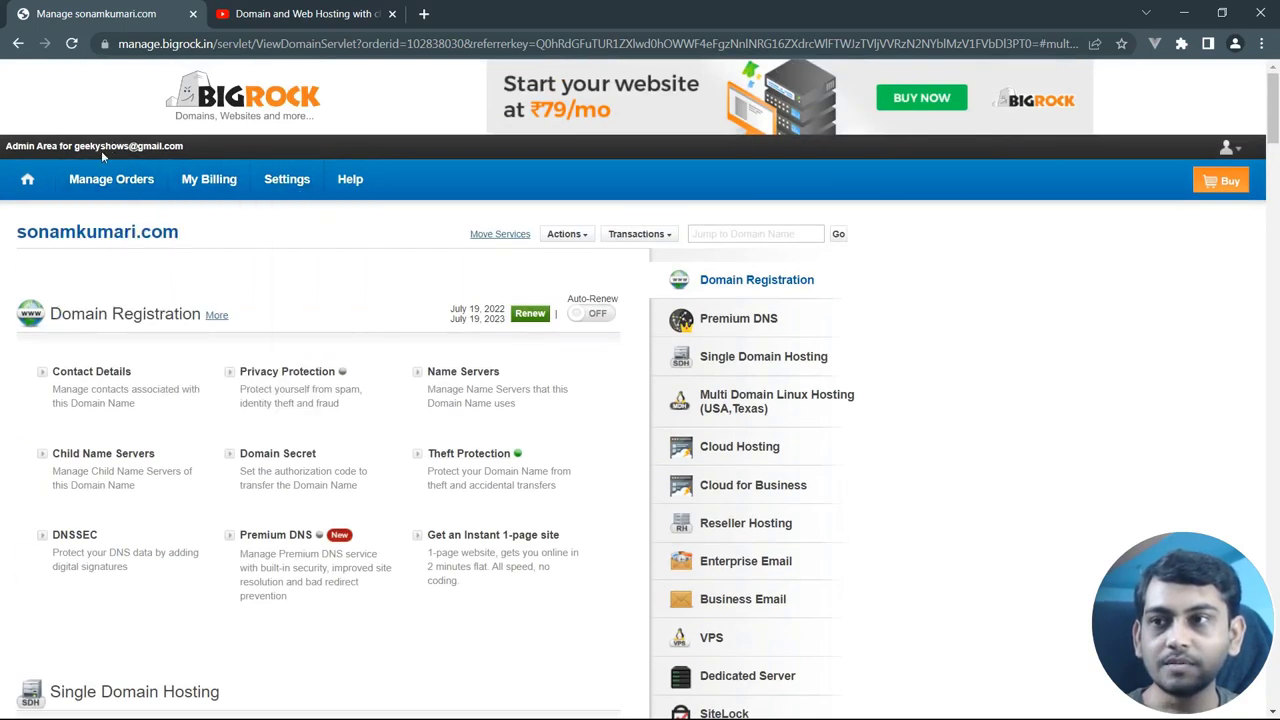
mouse_move(134, 188)
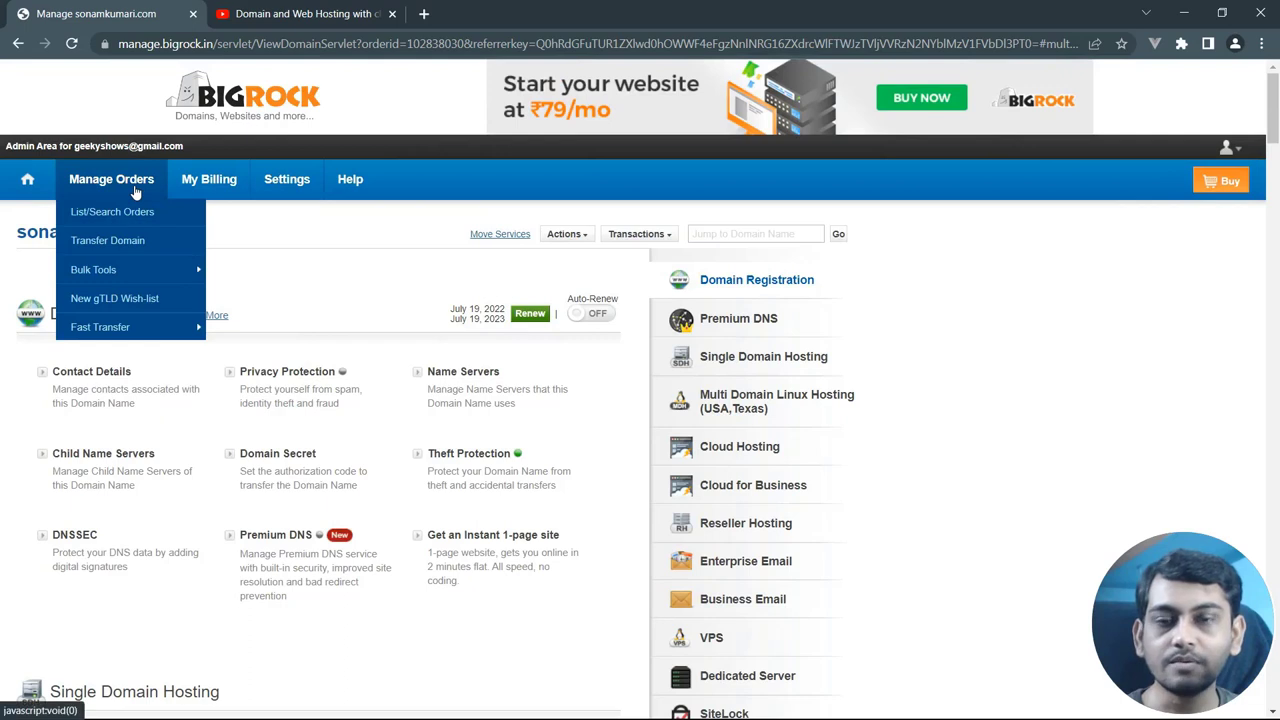